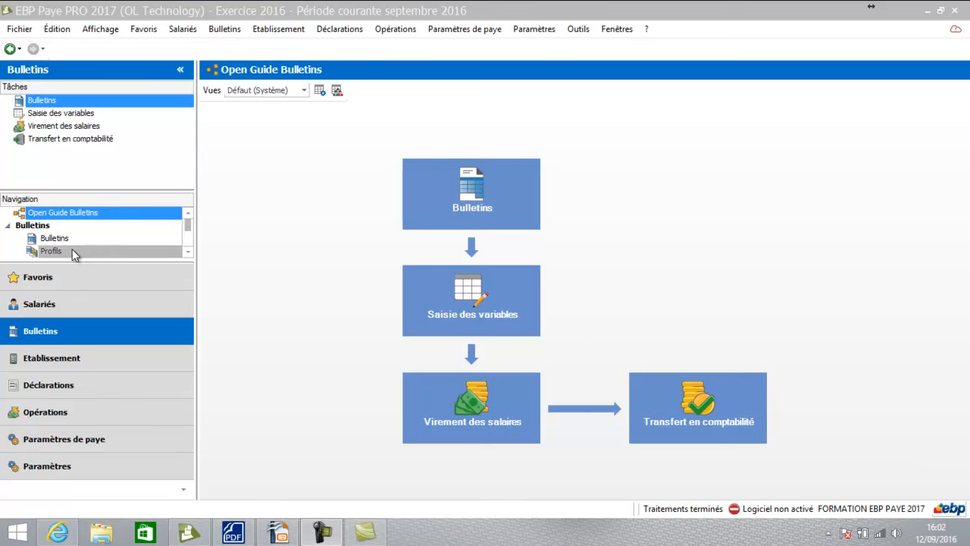
Open the payslip profile list and duplicate the NC_CDI_MENSUEL profile
left_click(47, 253)
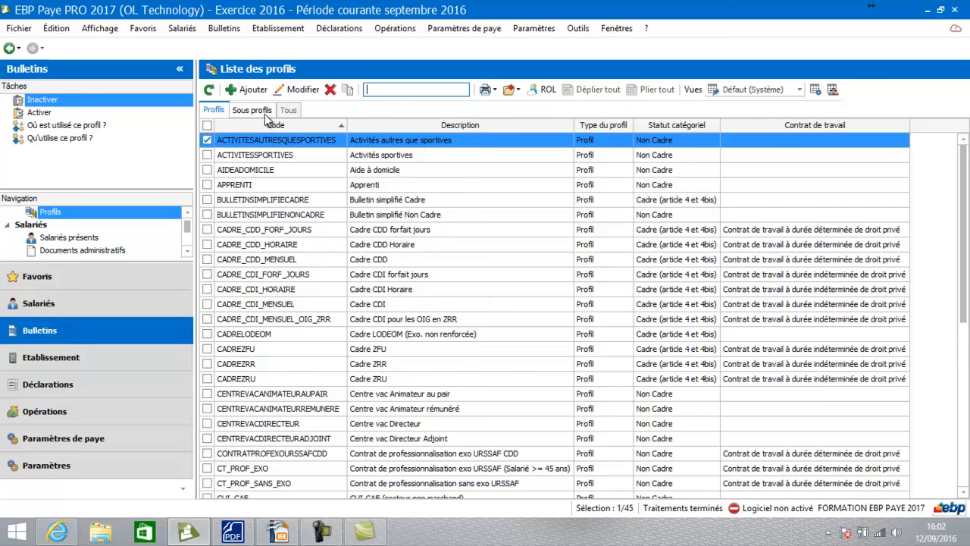
scroll(336, 464, "down", 6)
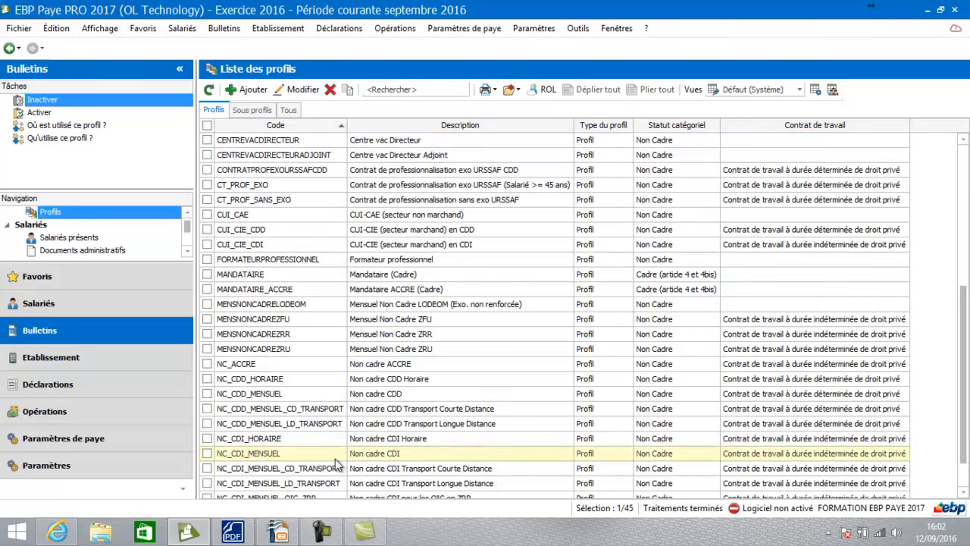
left_click(335, 459)
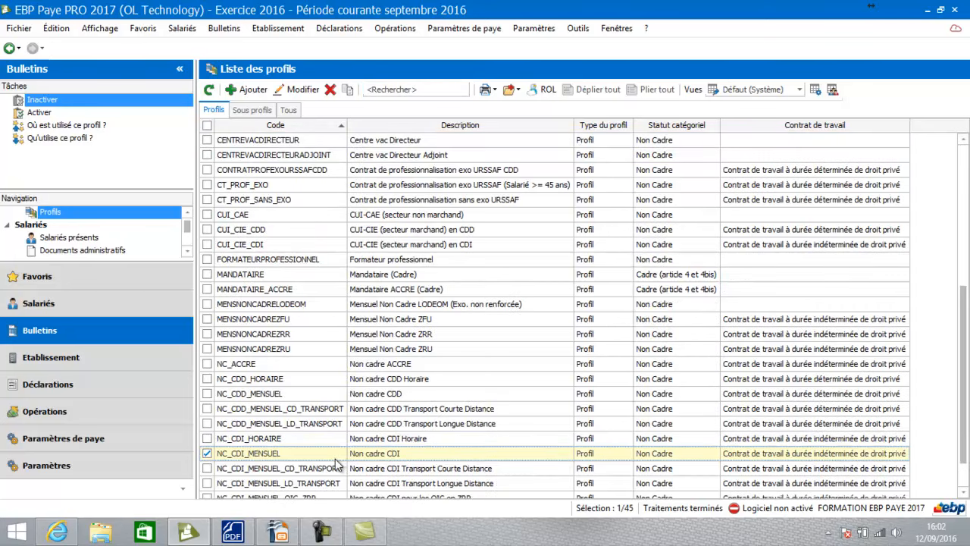
left_click(348, 91)
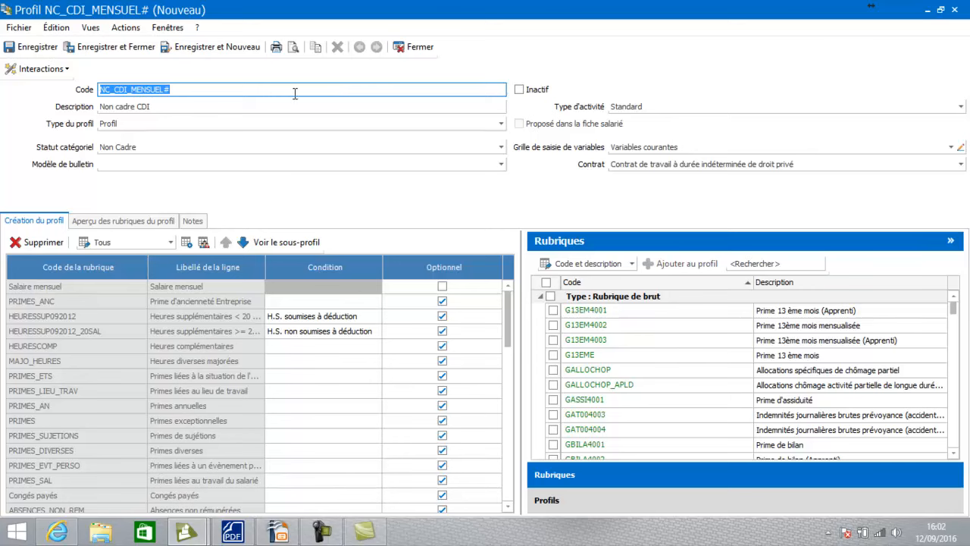
Set the duplicated profile's code to EMPLOYE# and its description to EMPLOYE CDI
double_click(163, 90)
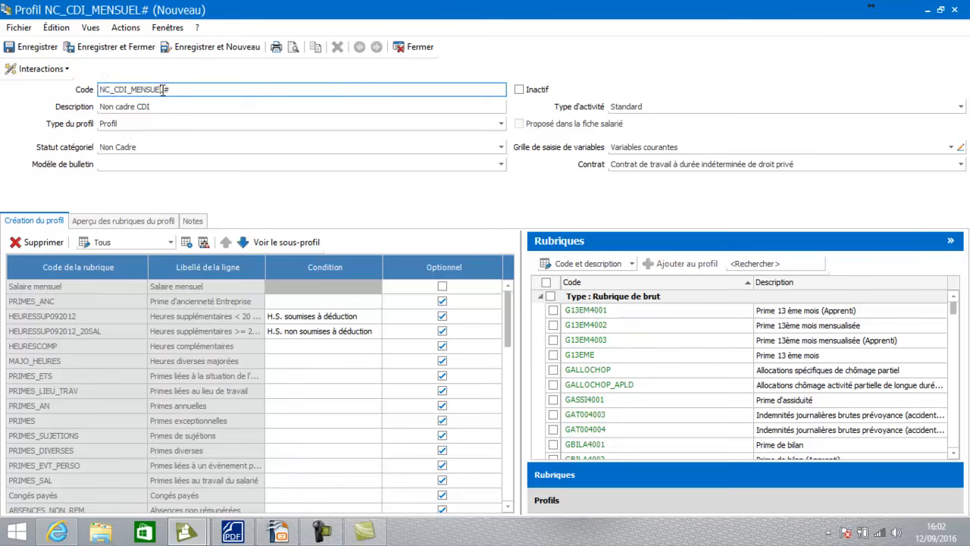
left_click(163, 90)
key("BackSpace")
key("BackSpace")
key("BackSpace")
key("BackSpace")
key("BackSpace")
key("BackSpace")
key("BackSpace")
key("BackSpace")
key("BackSpace")
key("BackSpace")
key("BackSpace")
key("BackSpace")
key("BackSpace")
key("BackSpace")
type("EMPLOY")
type("E")
type("L")
key("BackSpace")
key("Tab")
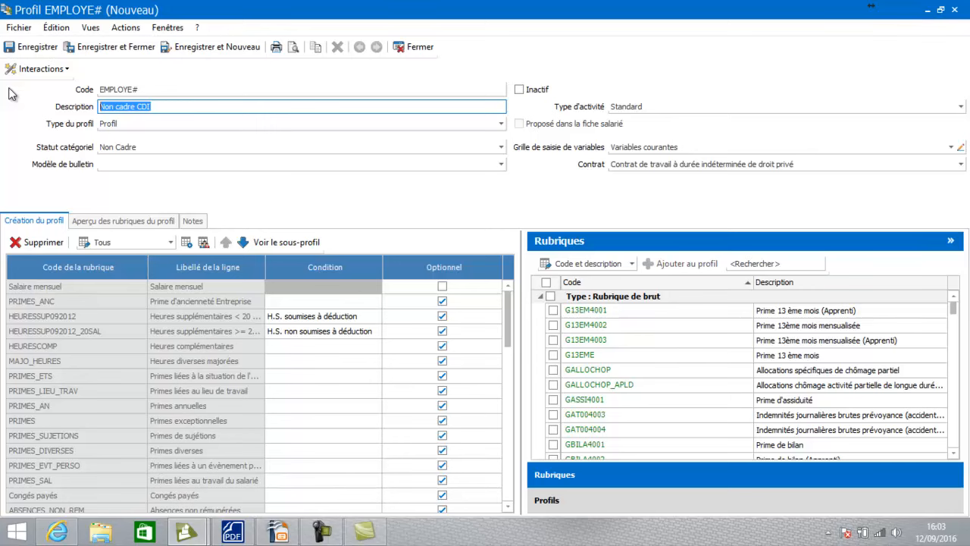
type("EMPLOYE CDI")
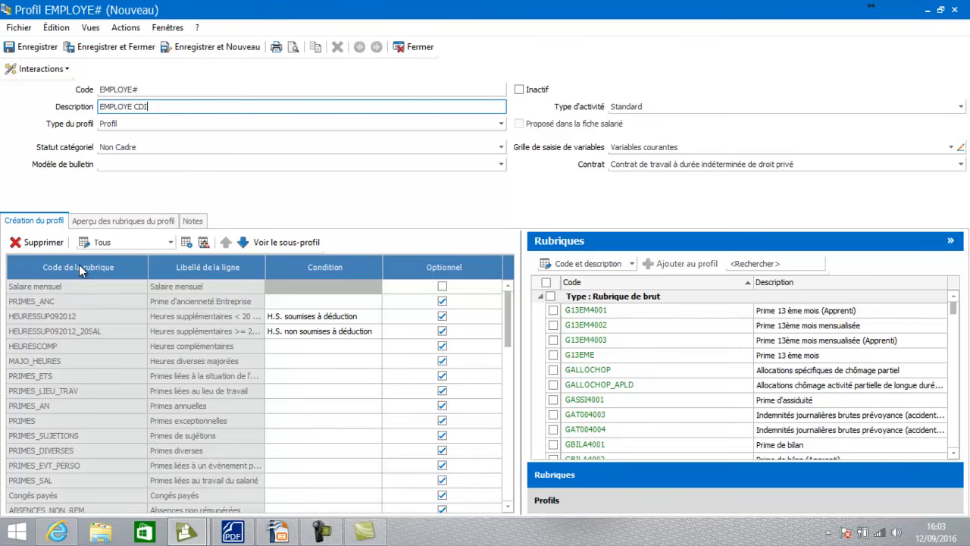
Review the full preview of the new profile's rubriques, and return to the profile creation view
left_click(128, 221)
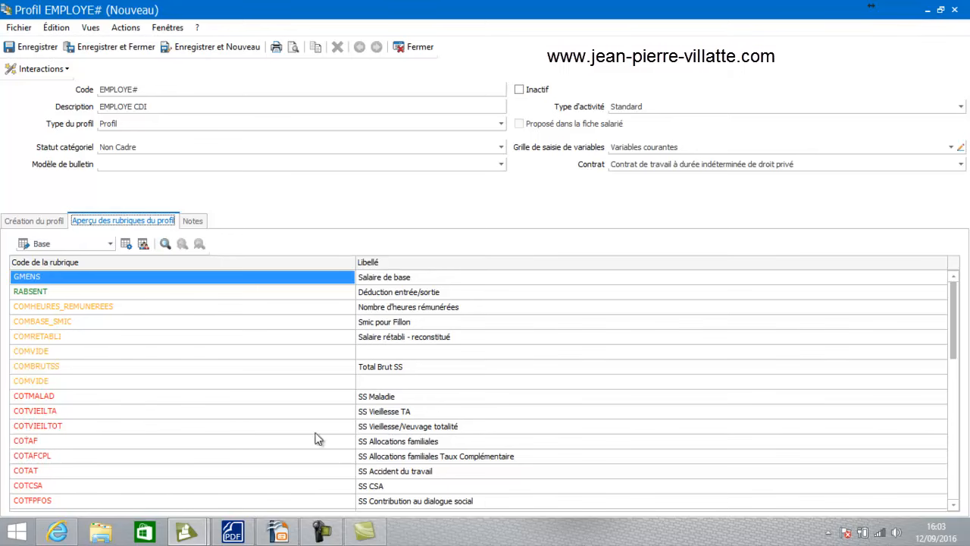
left_click_drag(955, 340, 954, 491)
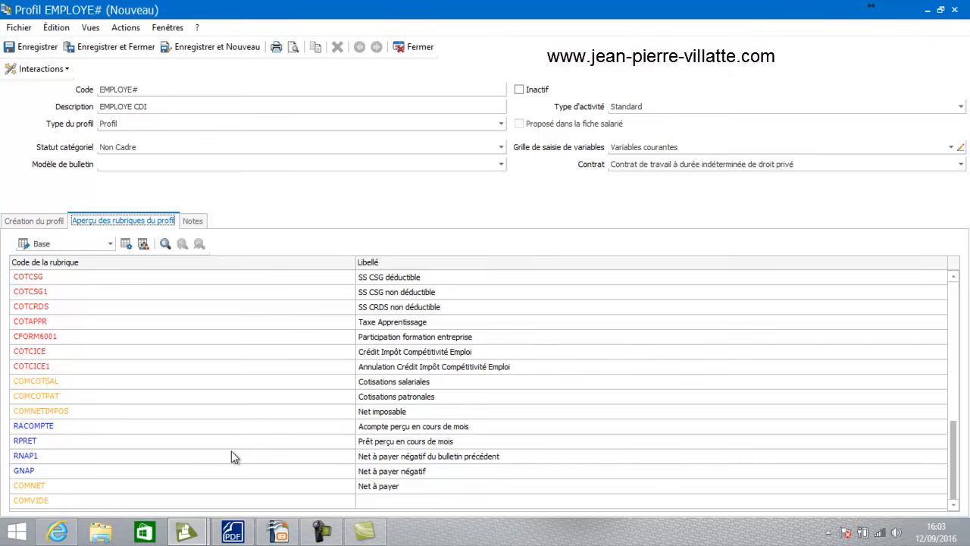
left_click(42, 220)
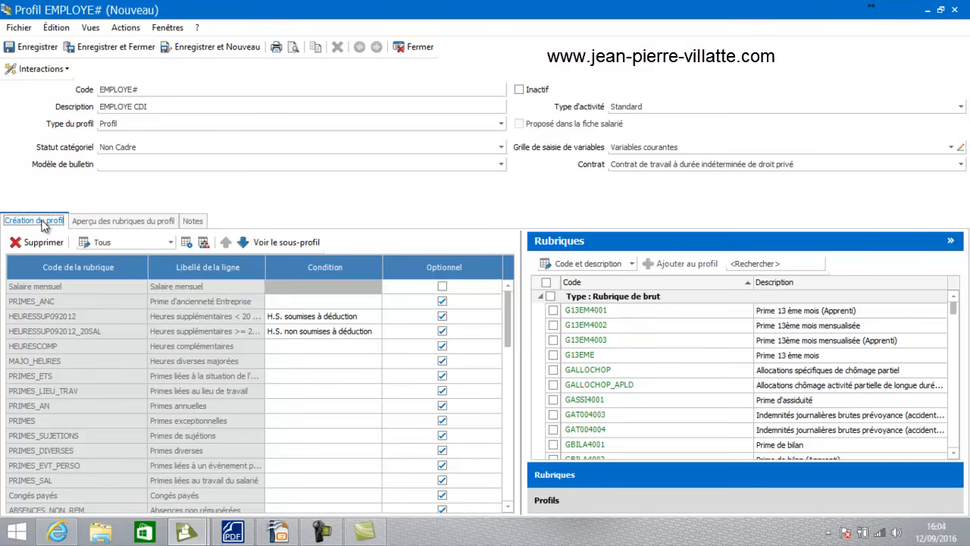
Open the Salaire mensuel sub-profile, examine its rubriques and their preview, and close it
left_click(288, 242)
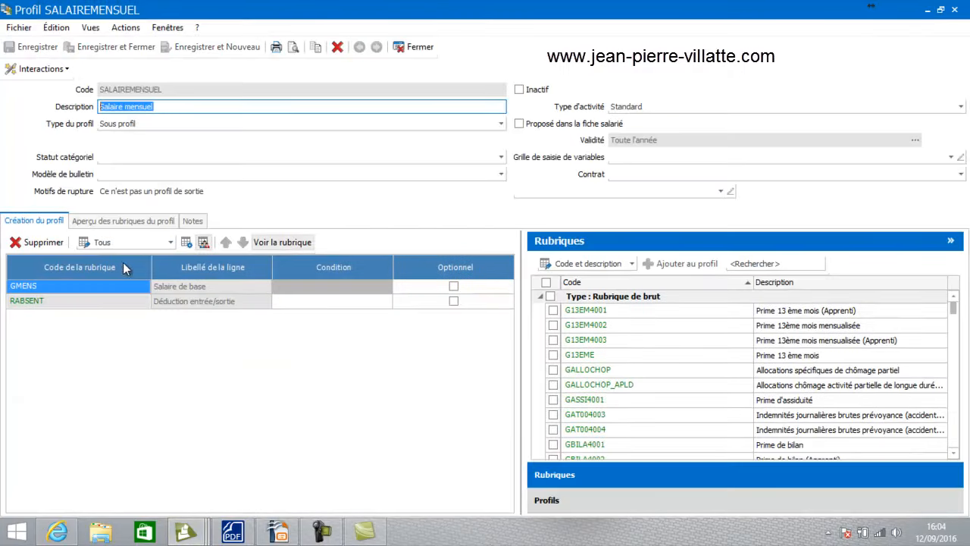
left_click(66, 302)
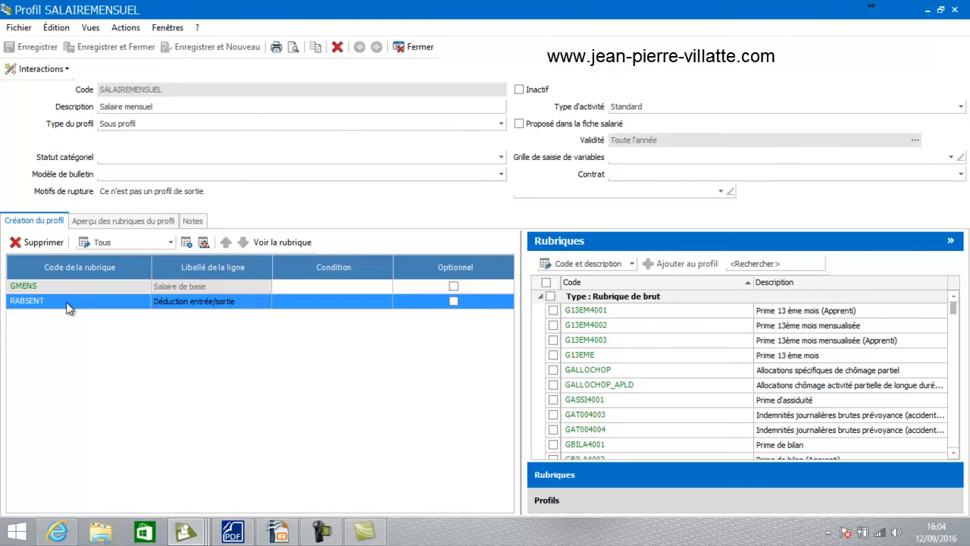
left_click(106, 223)
left_click(32, 221)
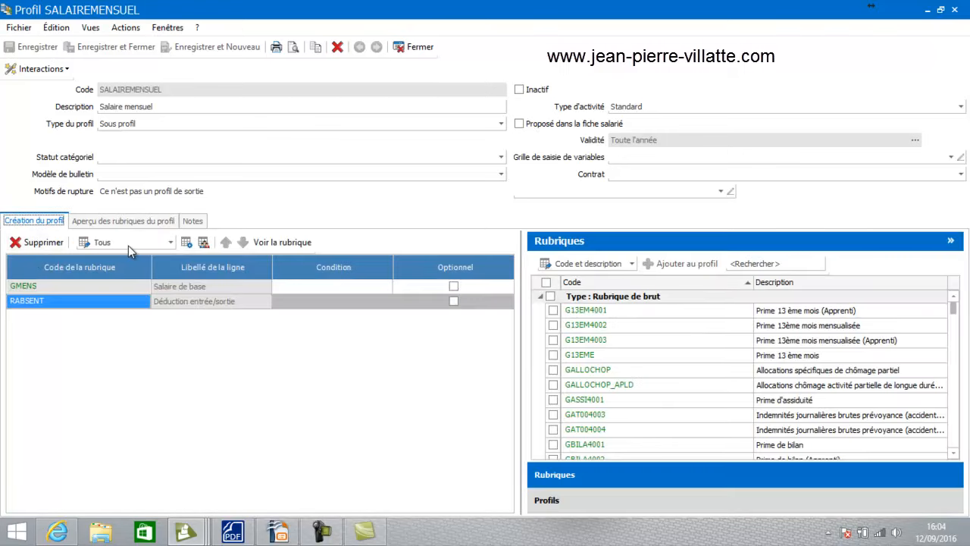
left_click(135, 224)
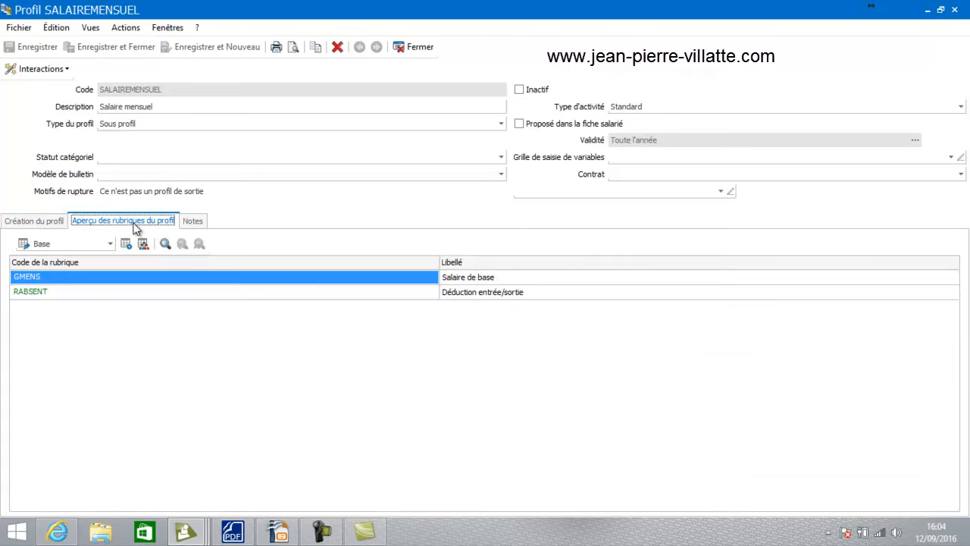
left_click(34, 222)
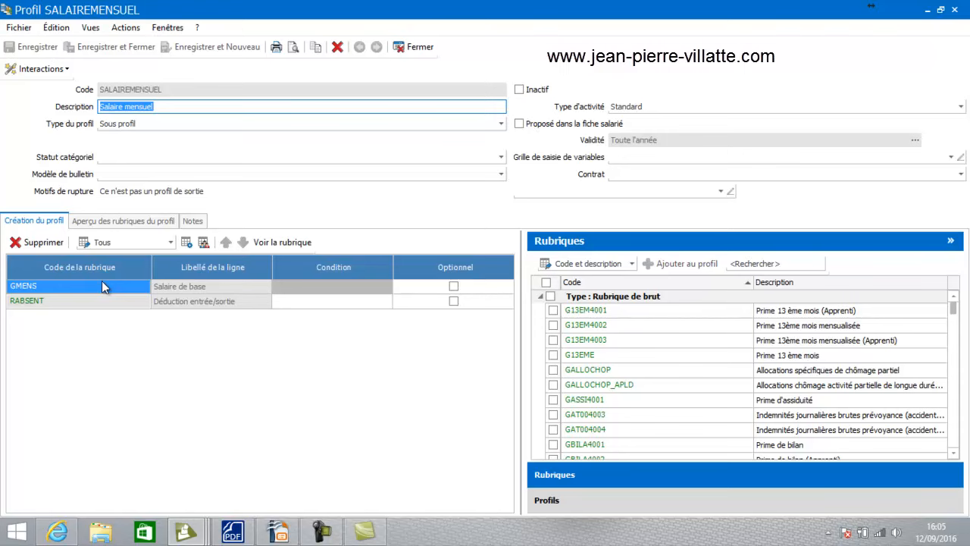
left_click(424, 48)
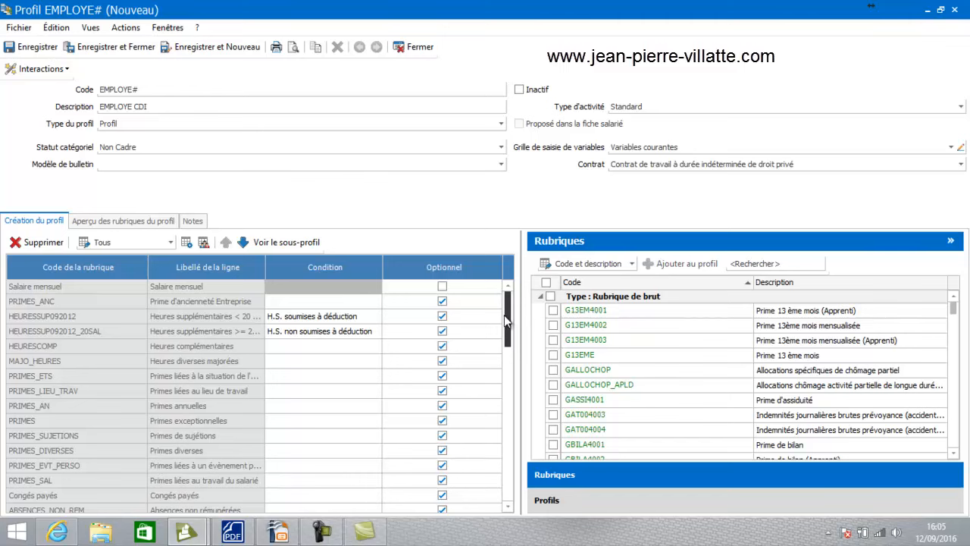
Look through the sub-profile lines of the EMPLOYE# profile, and save and close the profile
left_click_drag(506, 322, 510, 333)
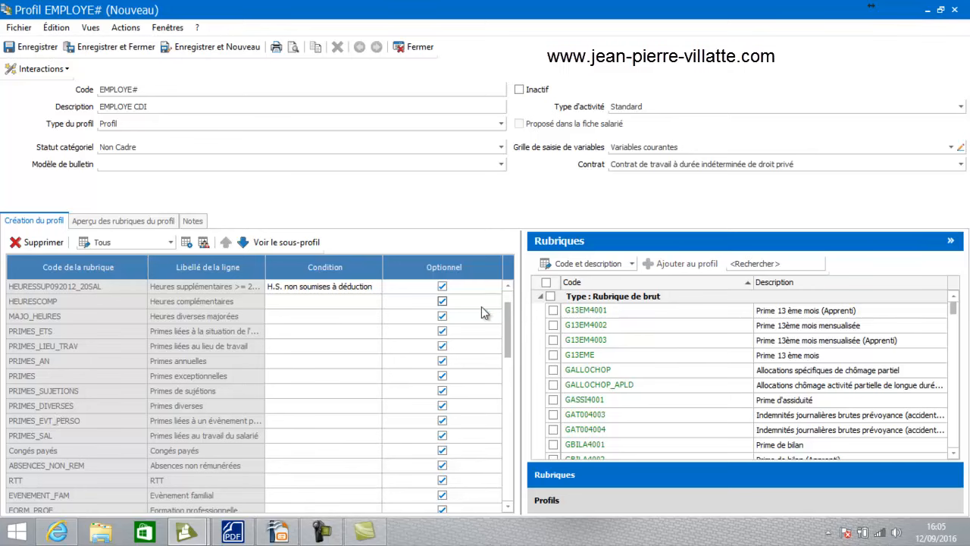
left_click_drag(503, 349, 509, 333)
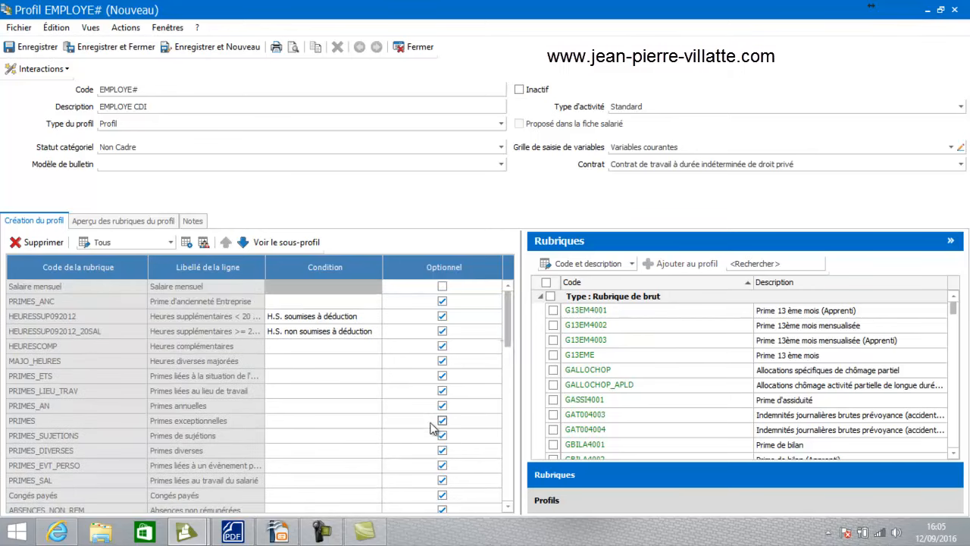
left_click(119, 47)
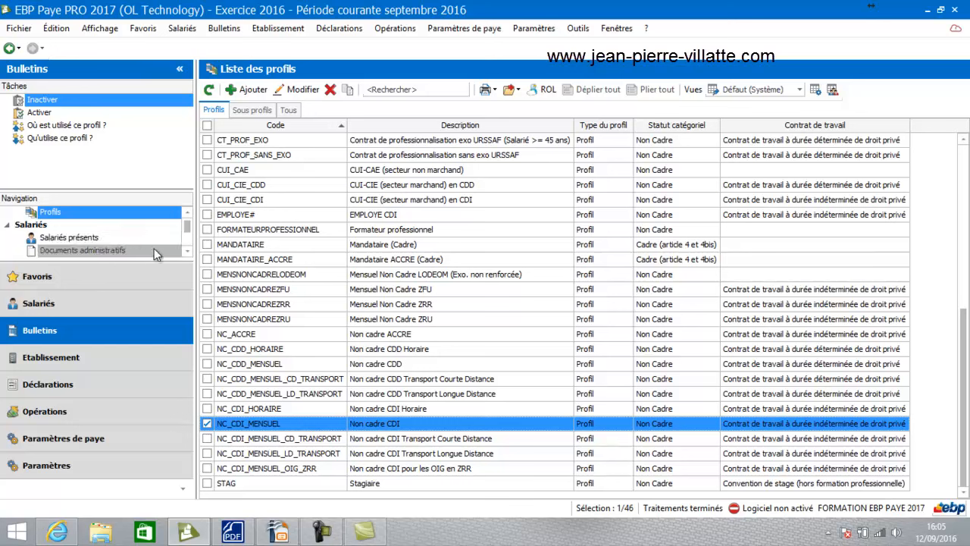
Open the employee's September 2016 payslip from the payslip list to view it, and close it
scroll(189, 219, "up", 1)
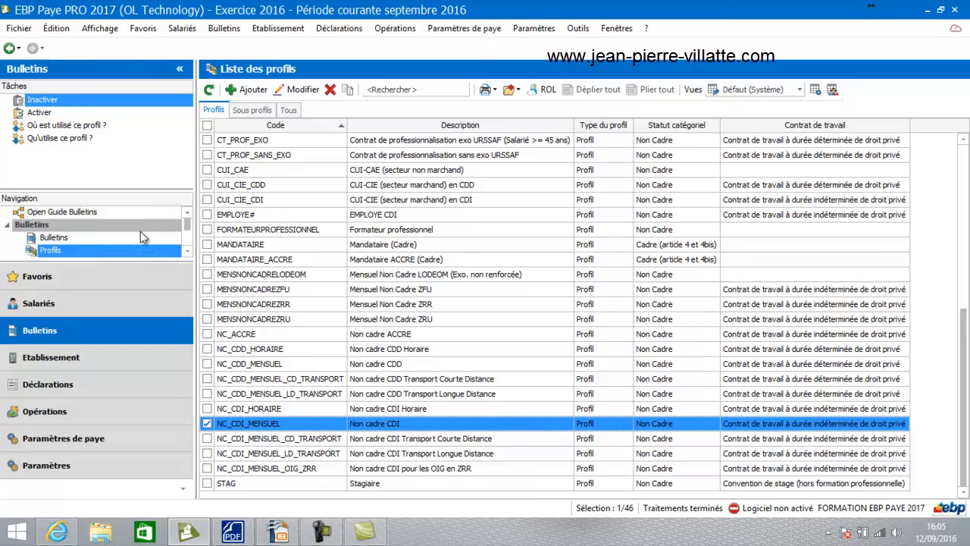
left_click(123, 241)
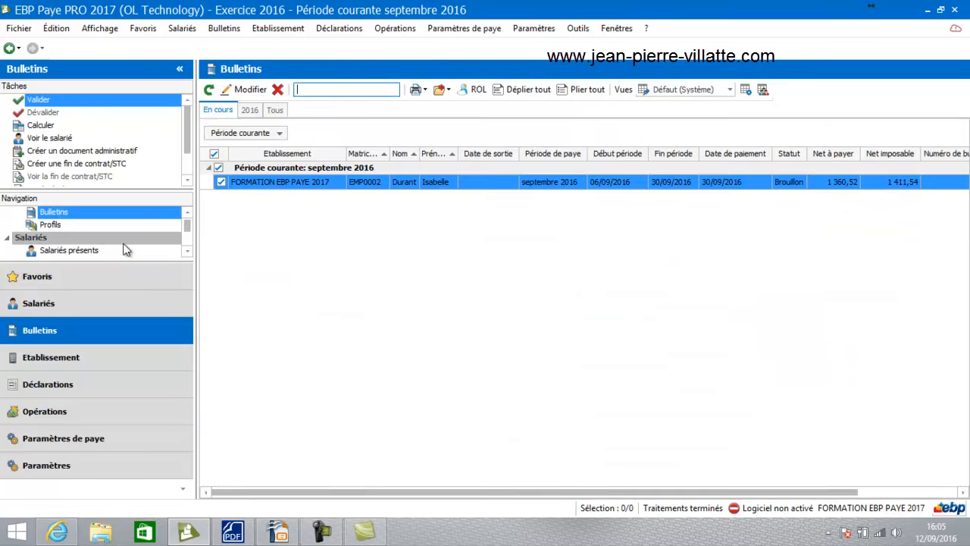
double_click(280, 184)
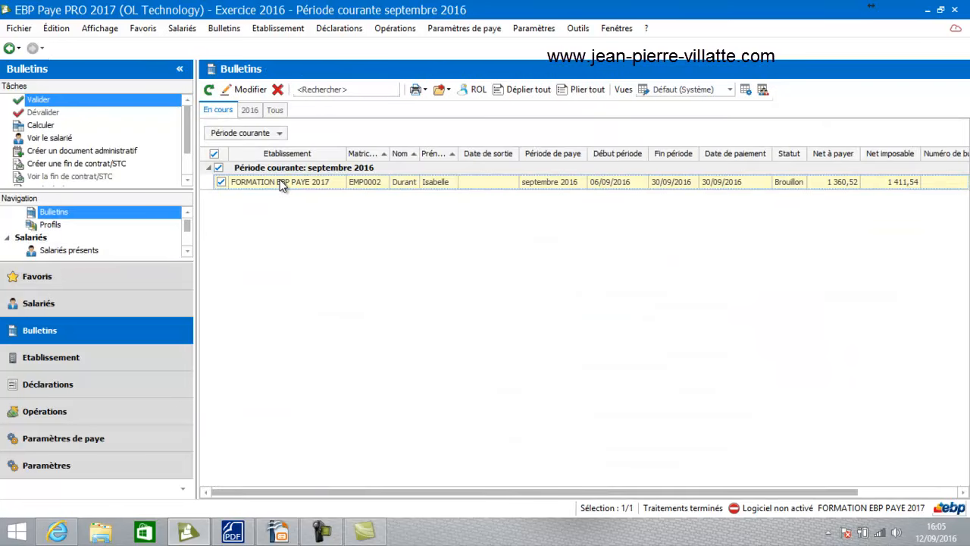
left_click(291, 47)
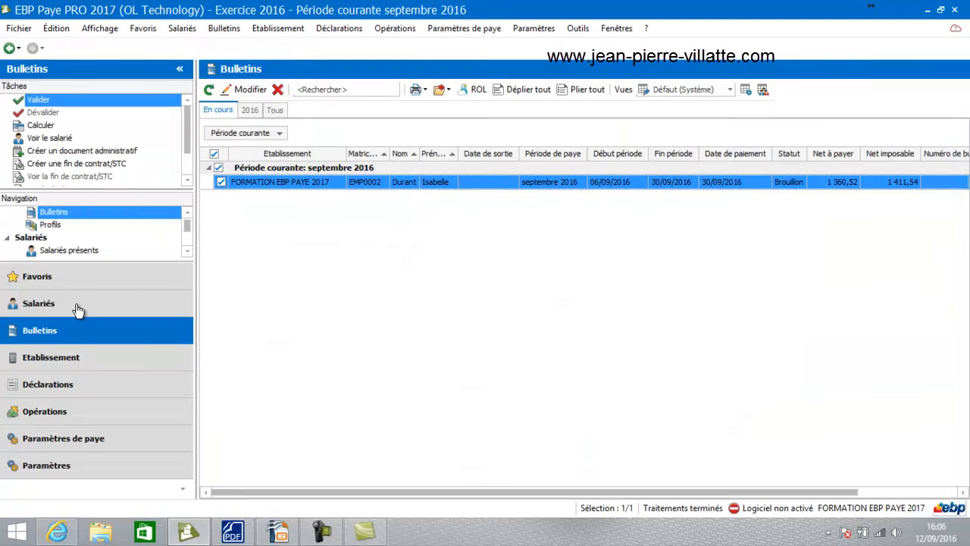
Make the PRIMES (Primes exceptionnelles) line non-optional in the NC_CDI_MENSUEL profile, and save and close the profile
left_click(52, 228)
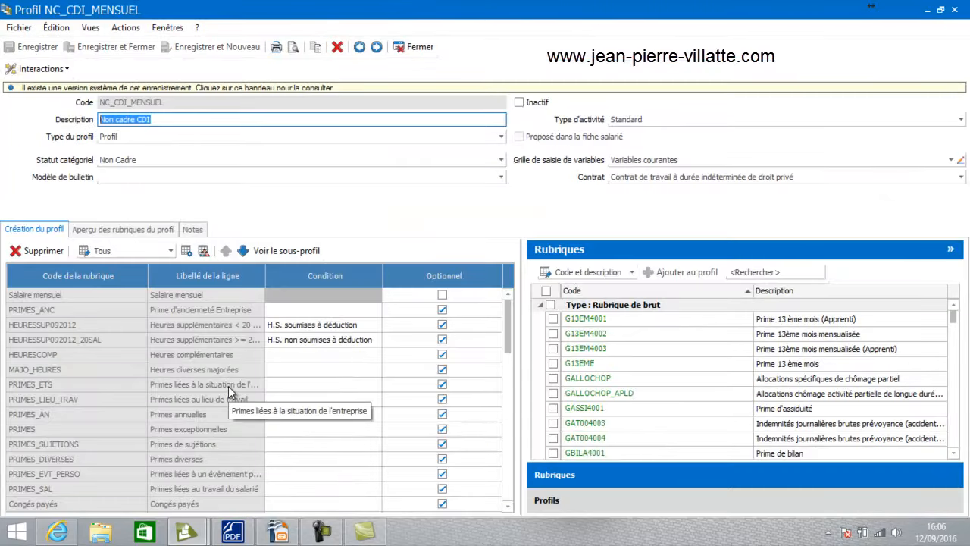
left_click(443, 432)
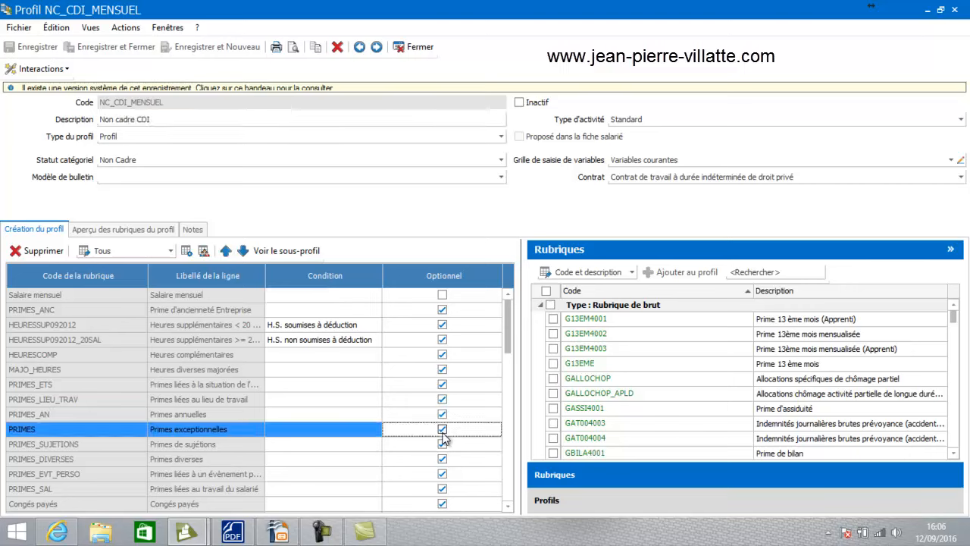
left_click(443, 432)
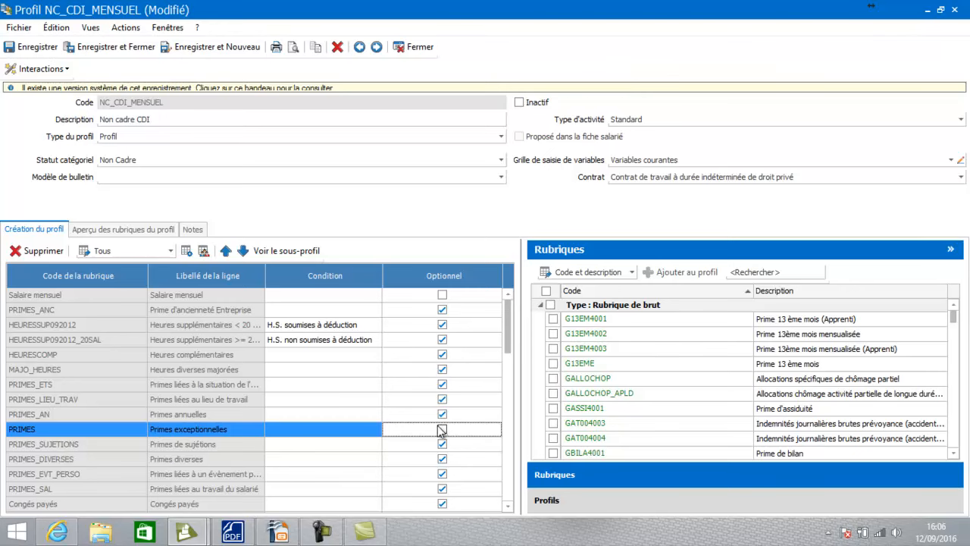
left_click(114, 47)
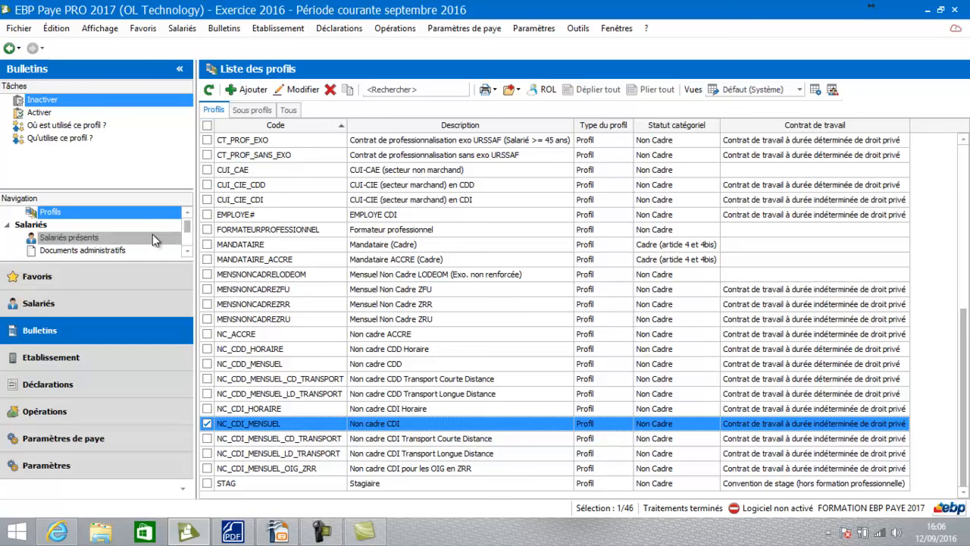
Prepare the employee's September 2016 payslip again from its profile, and close it saving the changes
scroll(129, 237, "up", 1)
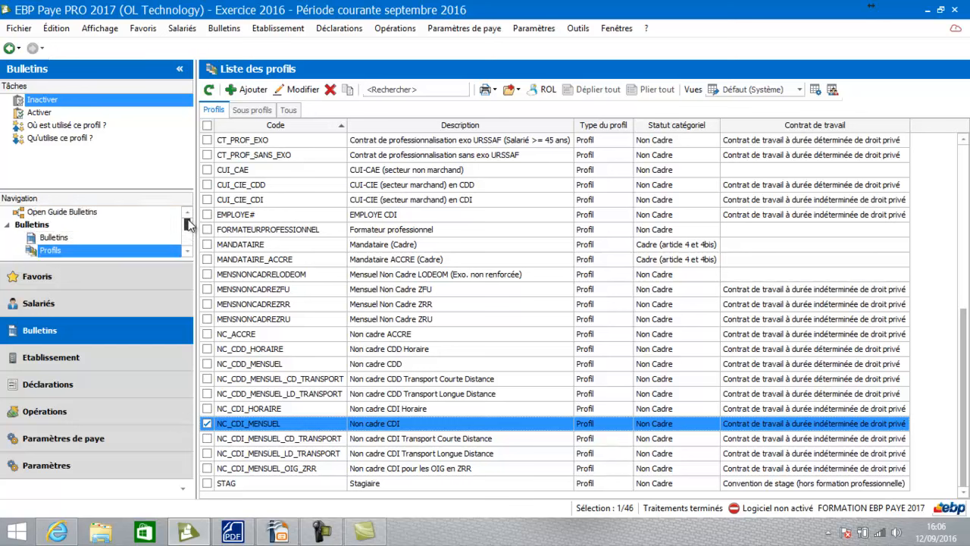
left_click(105, 235)
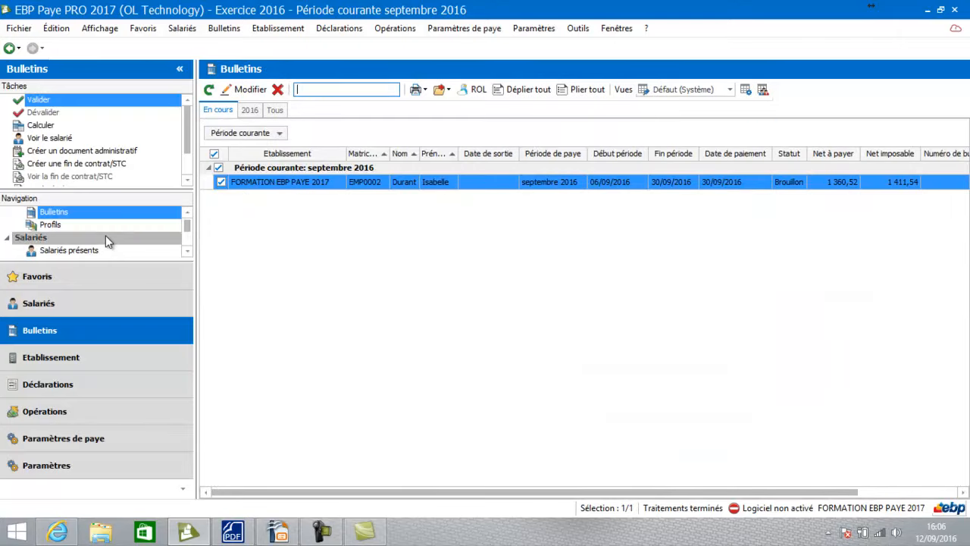
left_click(288, 185)
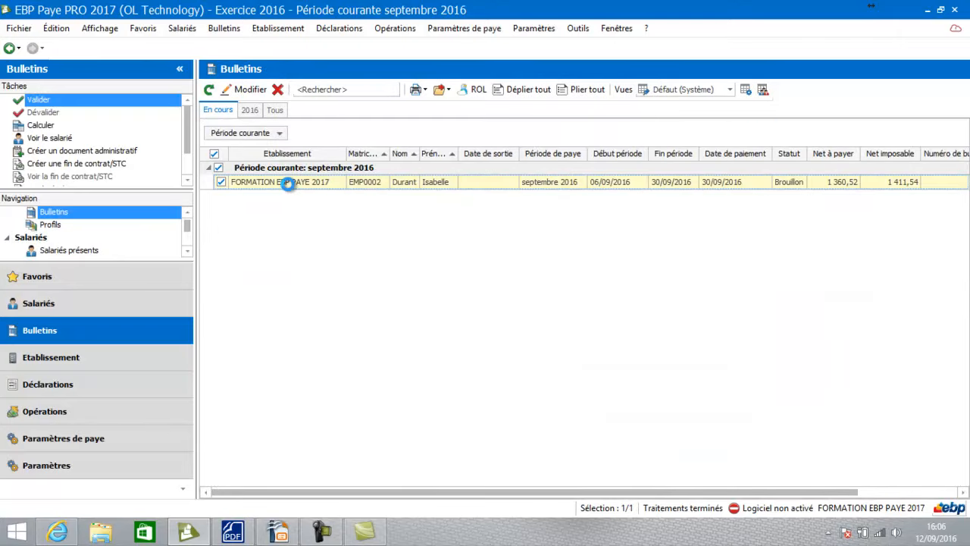
double_click(288, 184)
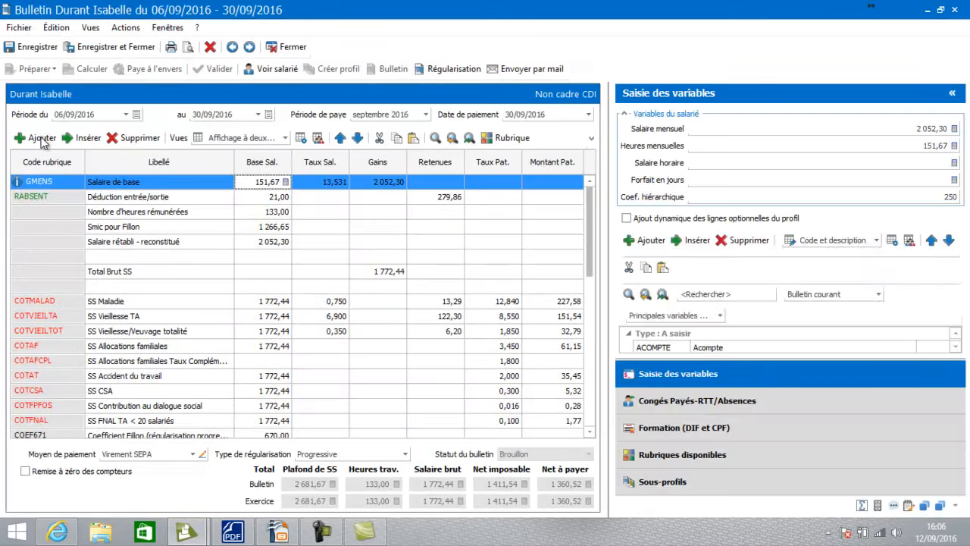
left_click(36, 75)
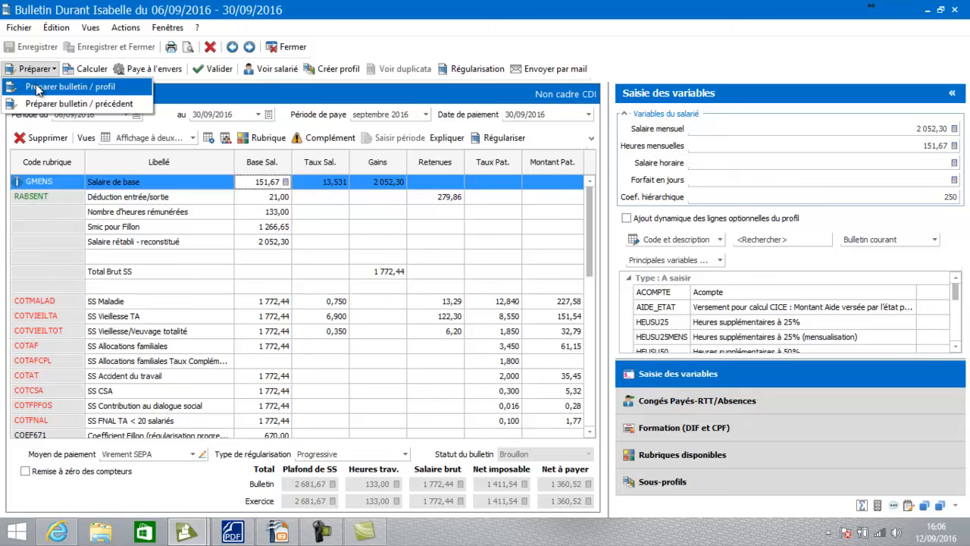
left_click(37, 88)
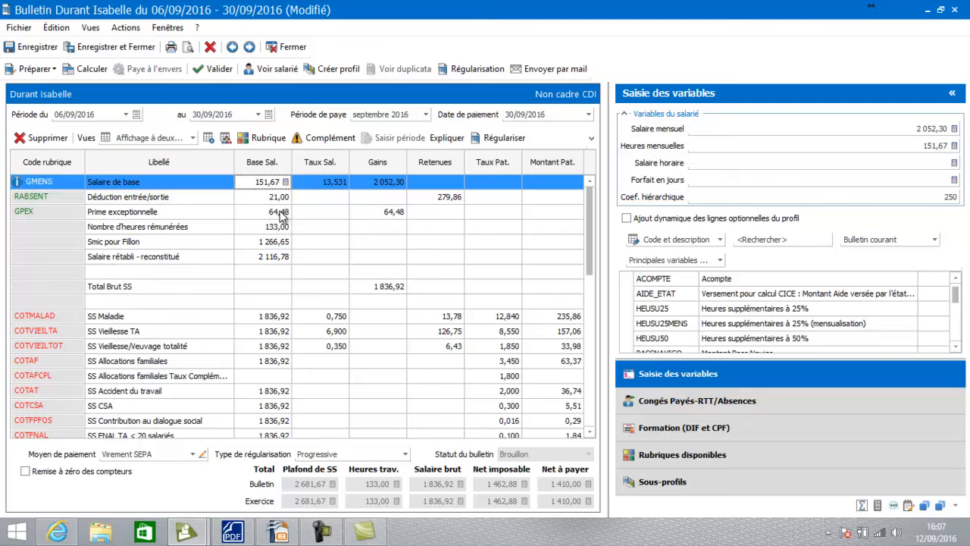
left_click(287, 47)
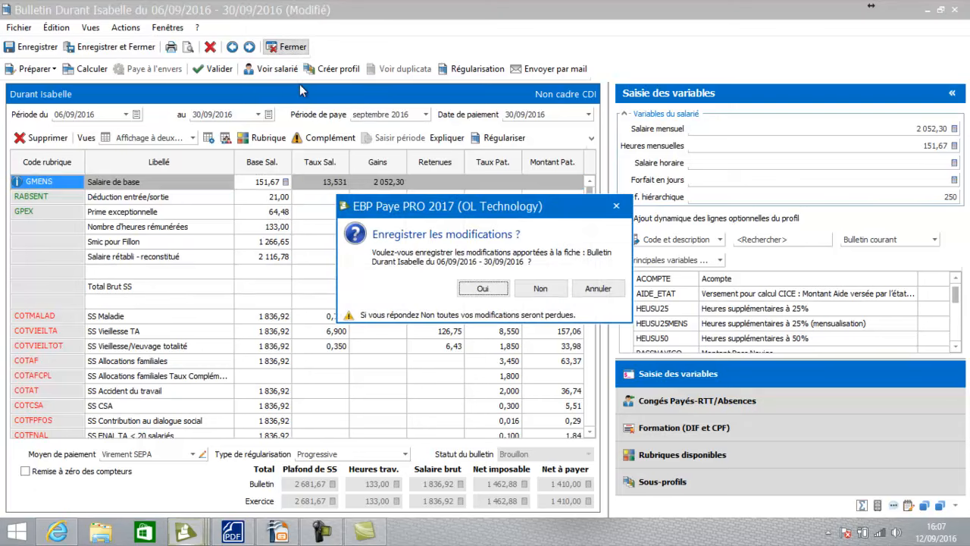
left_click(490, 288)
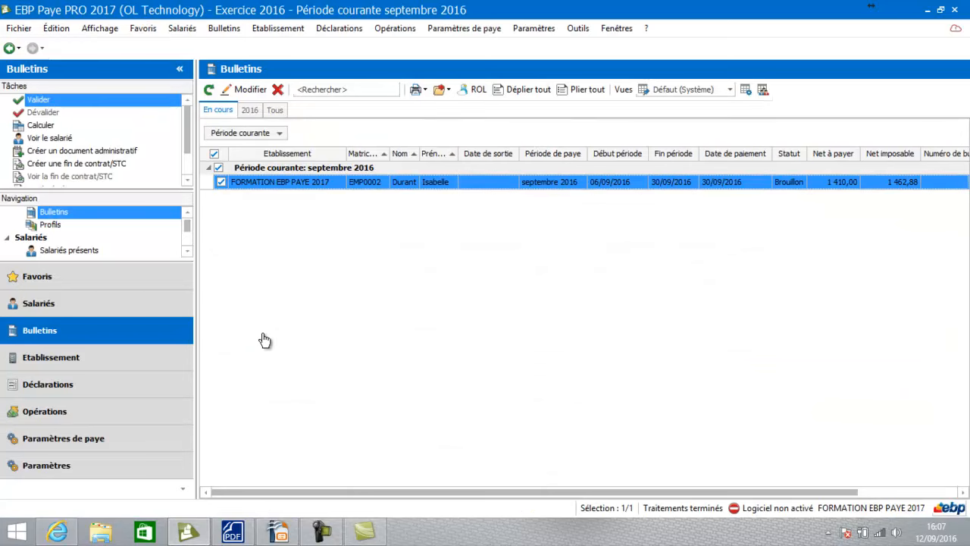
Preview the pay items of the NC_CDI_MENSUEL (Non cadre CDI) profile, and close the profile
left_click(96, 226)
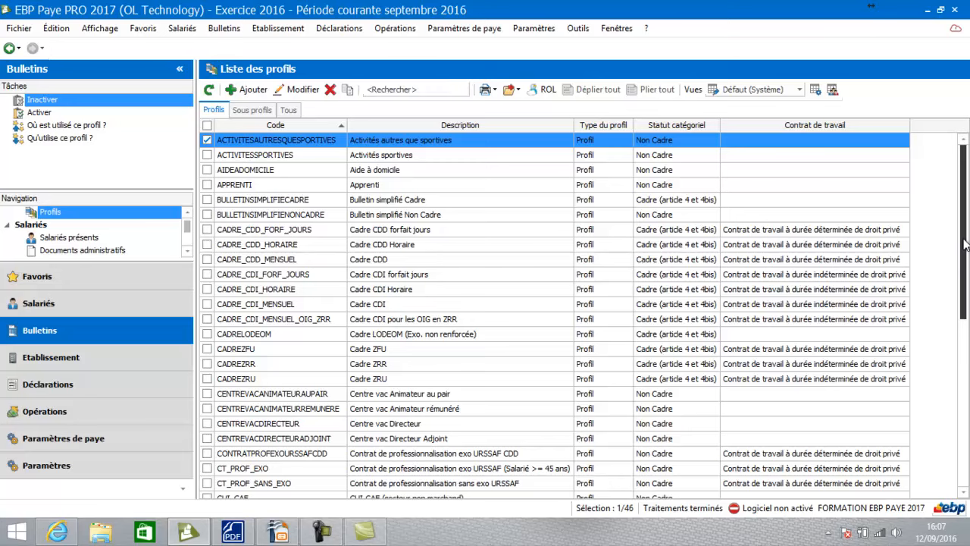
left_click_drag(964, 246, 965, 383)
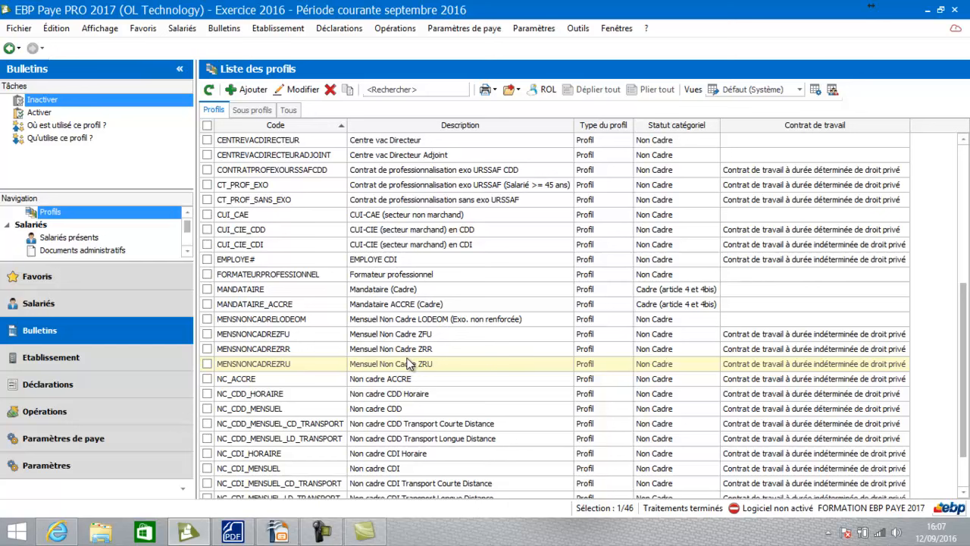
left_click(344, 463)
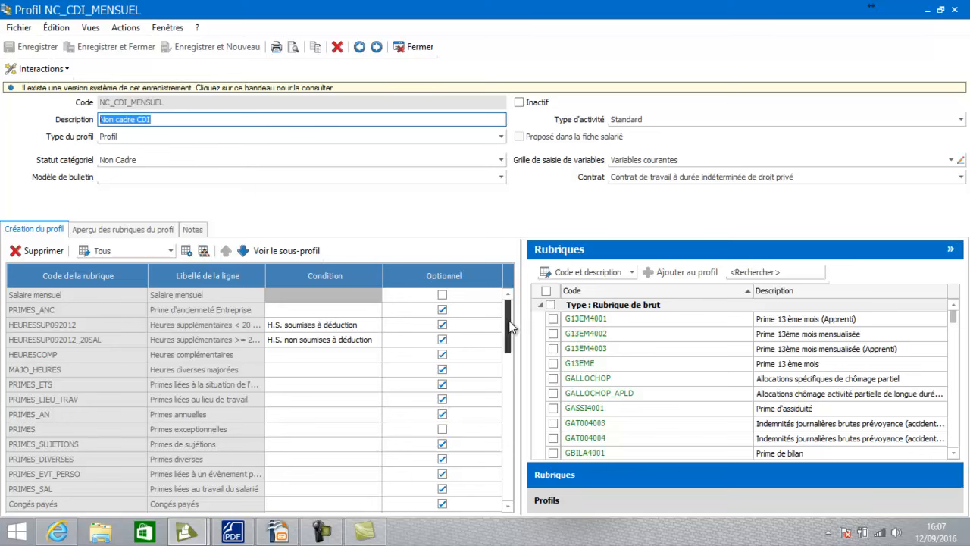
scroll(509, 339, "down", 1)
scroll(509, 333, "down", 1)
scroll(509, 326, "up", 1)
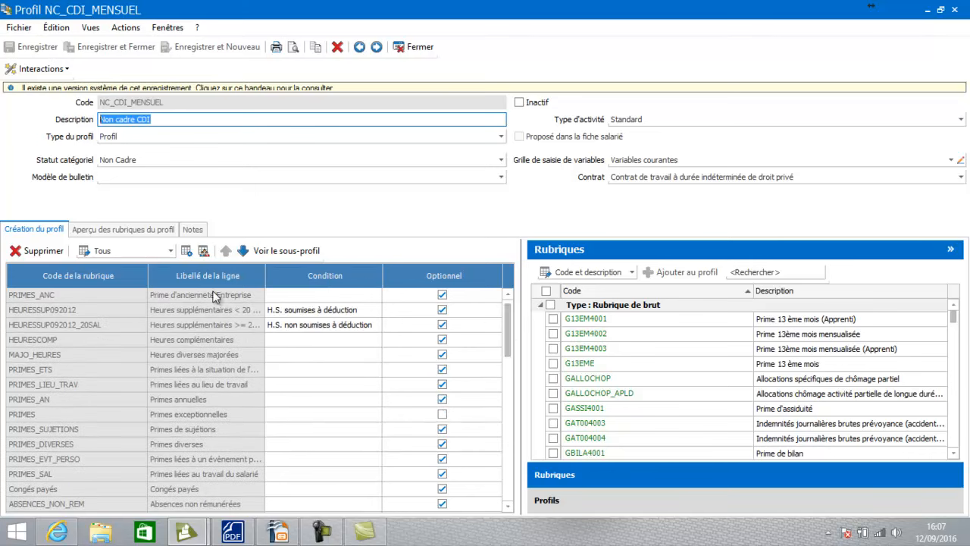
left_click(139, 232)
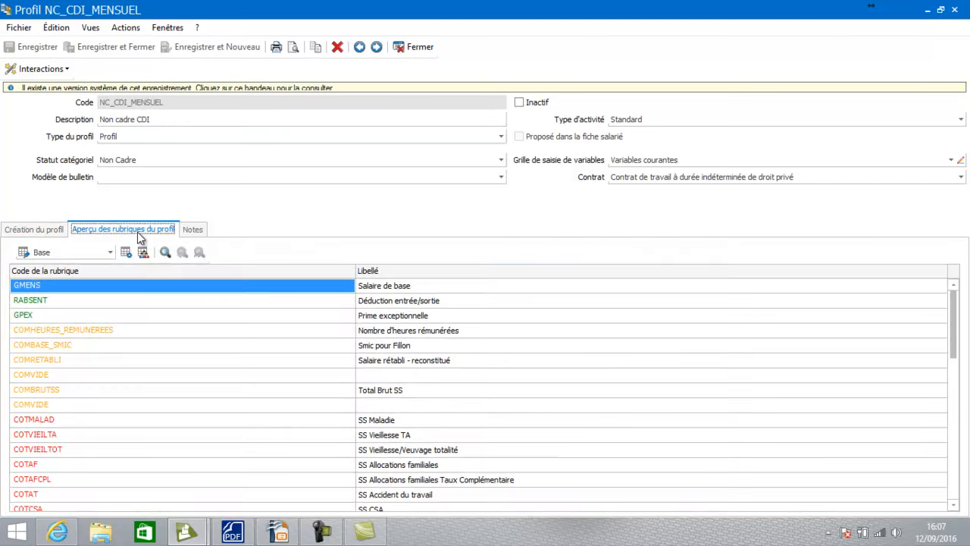
left_click(414, 46)
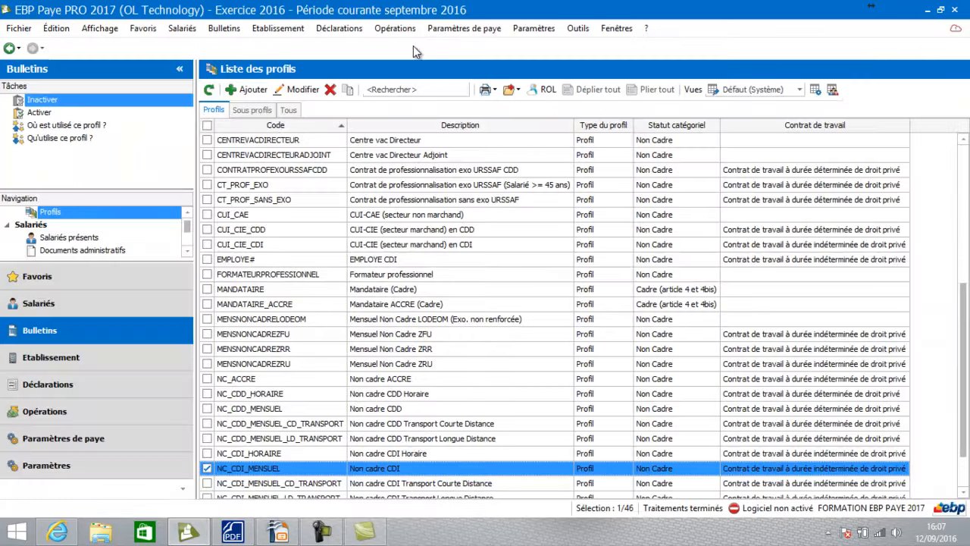
Find the PRIMES (Primes exceptionnelles) sub-profile, add the pay item GBILA4001 (Prime de bilan) below GPEX, and save and close it
left_click(247, 111)
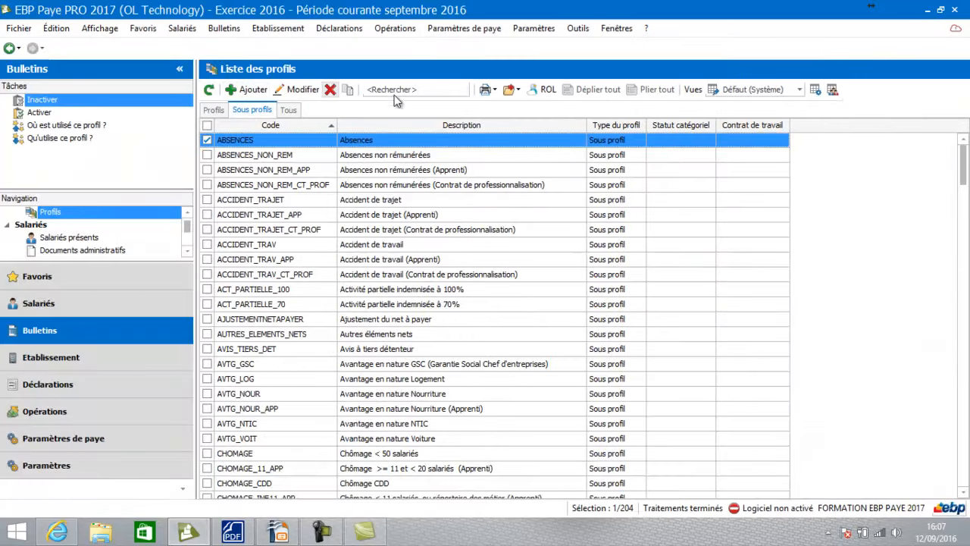
left_click(416, 88)
type("PRIME")
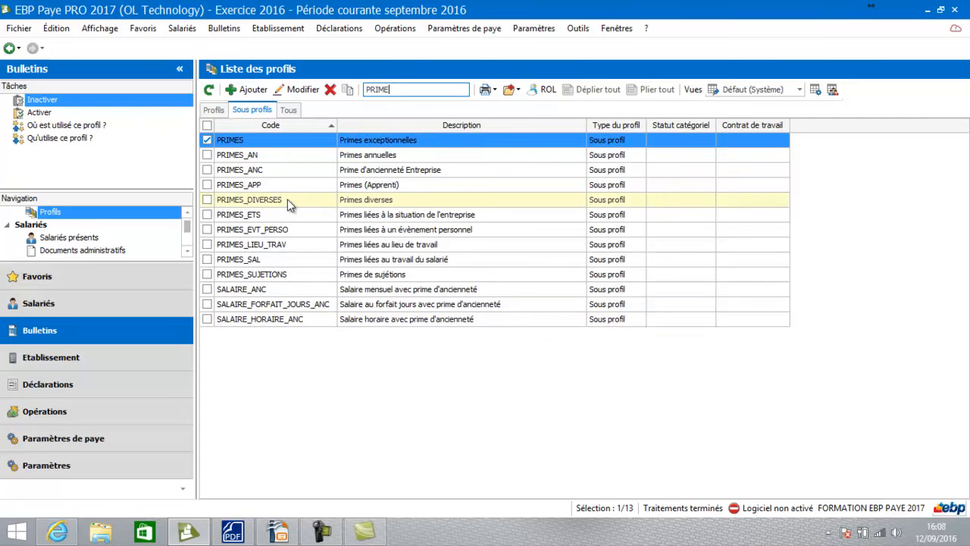
left_click(274, 145)
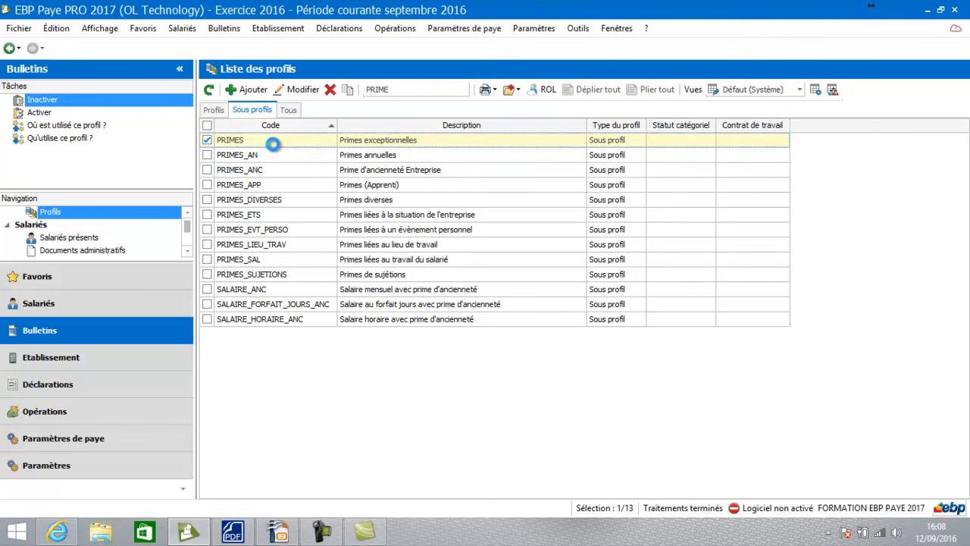
double_click(274, 145)
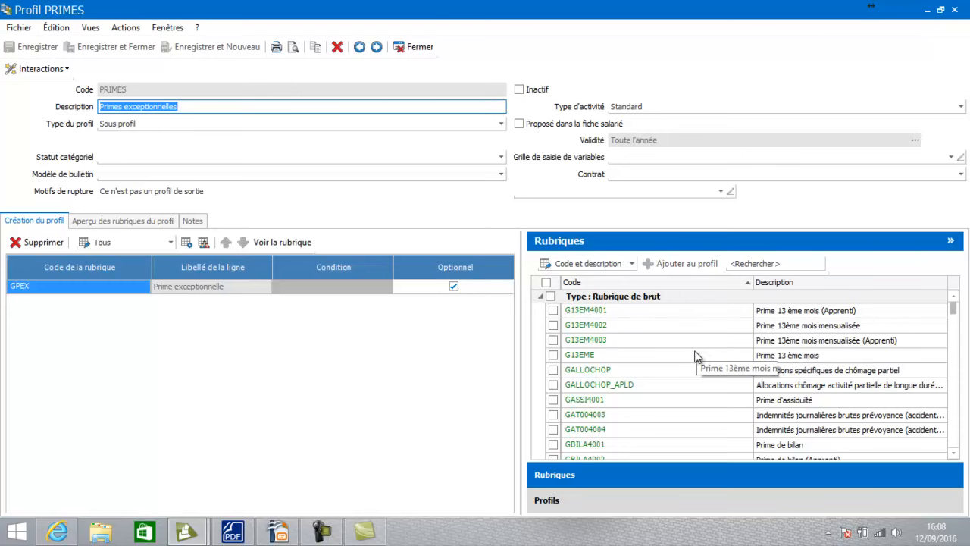
left_click(584, 444)
left_click_drag(556, 446, 116, 307)
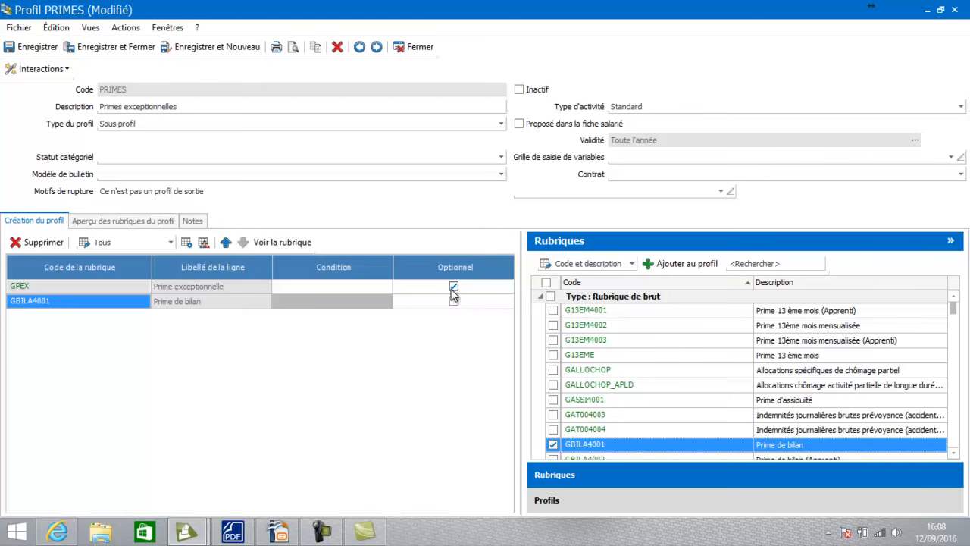
left_click(112, 47)
left_click(112, 48)
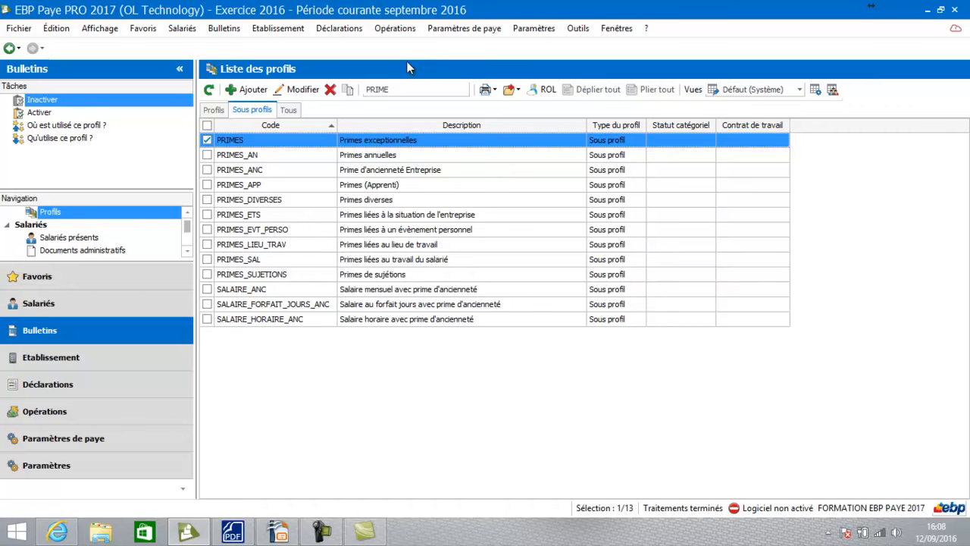
Search the main profiles for EMPLOYE and open the EMPLOYE# profile
left_click(216, 110)
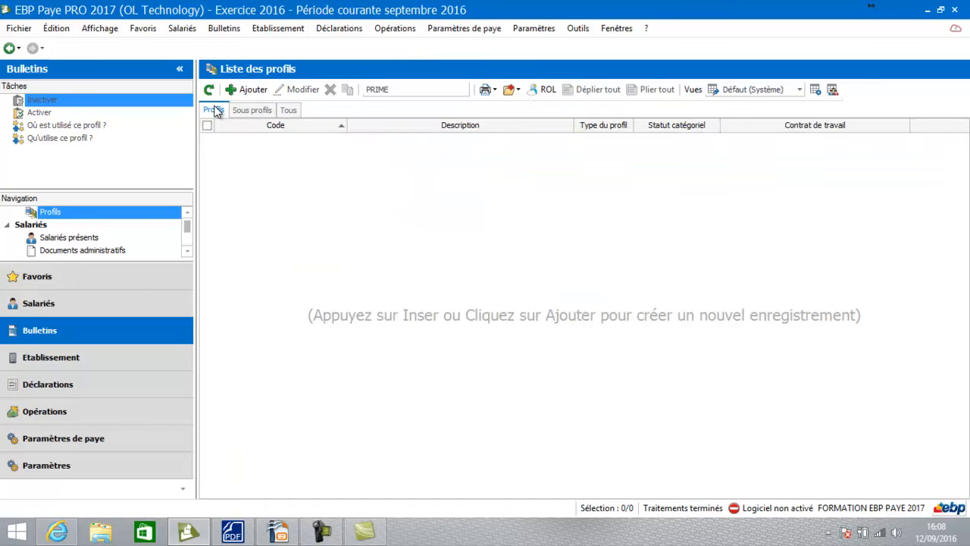
left_click(416, 93)
key("BackSpace")
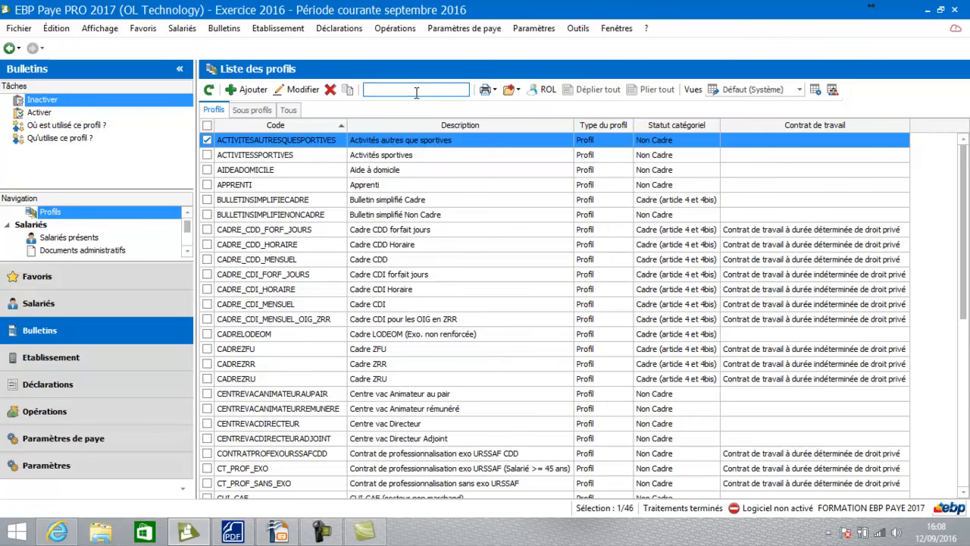
type("EMPLOYE")
key("Return")
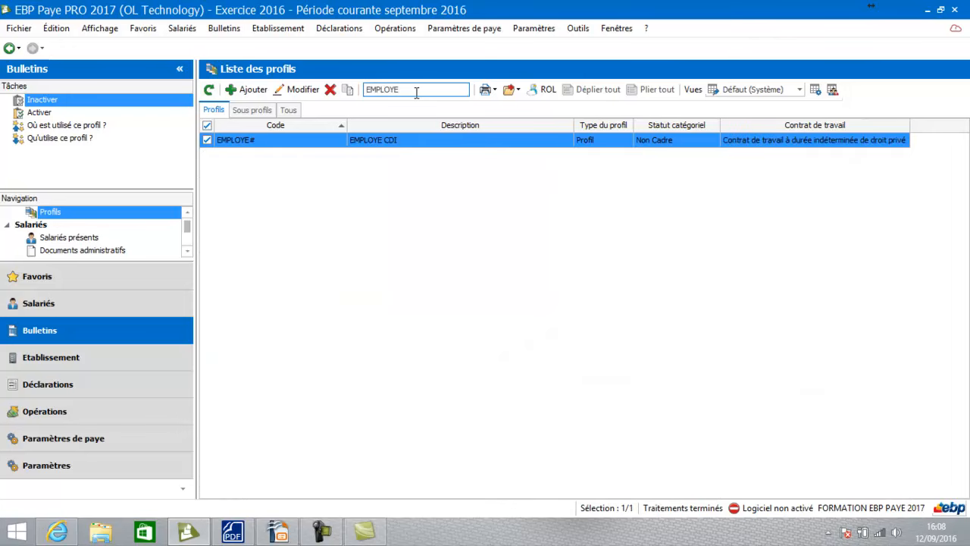
left_click(308, 139)
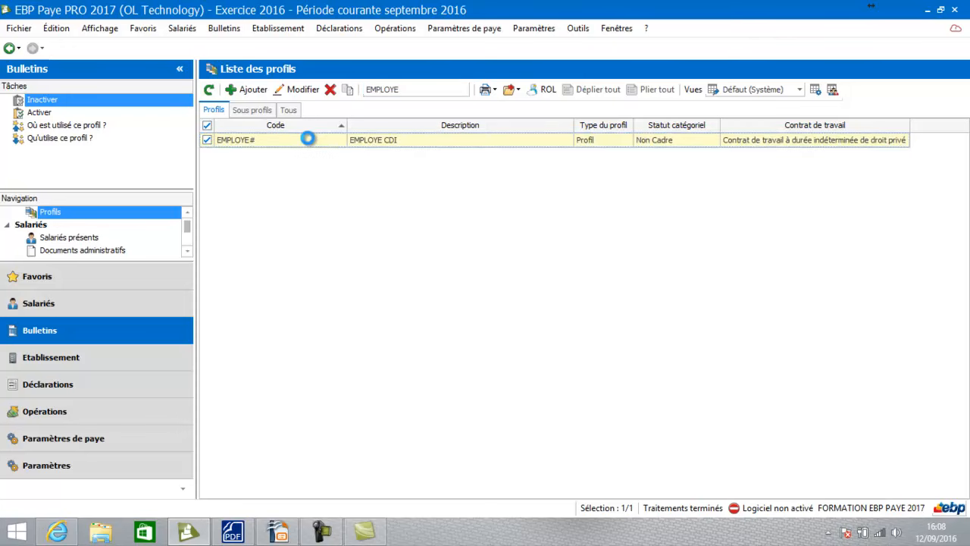
double_click(308, 139)
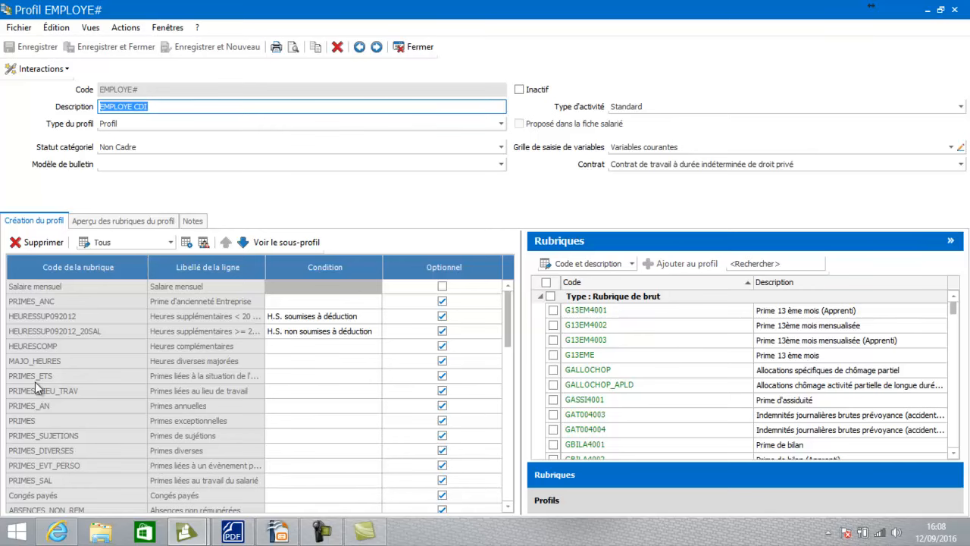
Delete the eight consecutive bonus lines from PRIMES_ETS through PRIMES_SAL in the EMPLOYE# profile
left_click(32, 372)
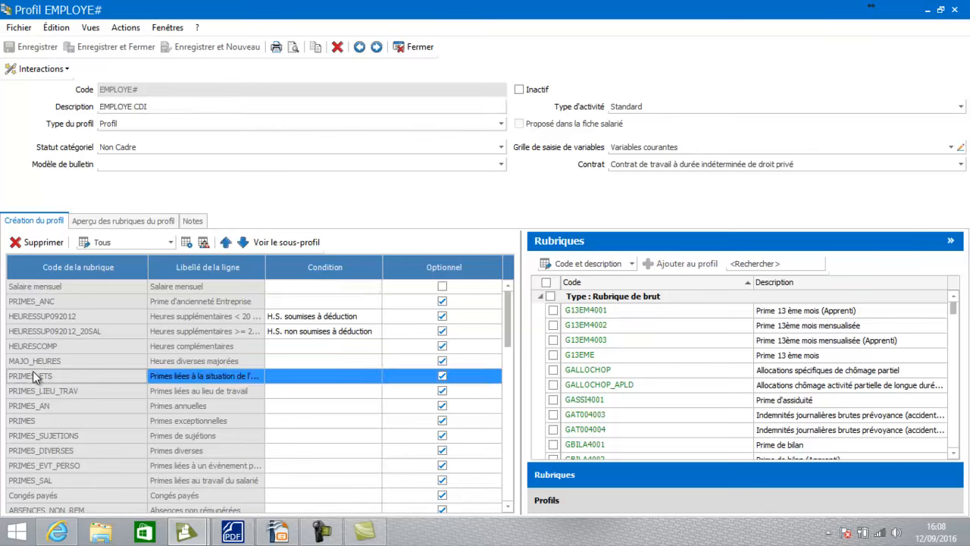
left_click(34, 244)
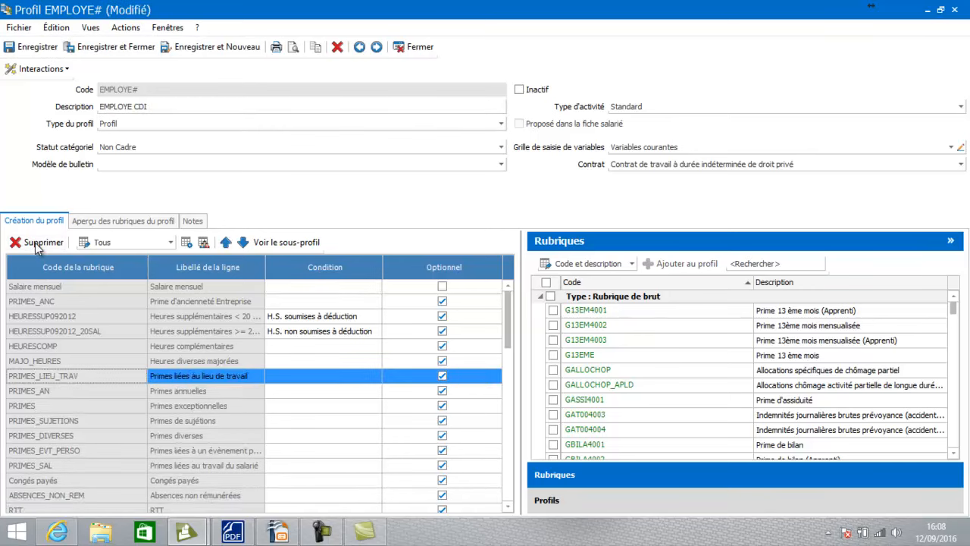
left_click(35, 243)
left_click(35, 243)
left_click(35, 243)
left_click(34, 243)
left_click(35, 243)
left_click(35, 243)
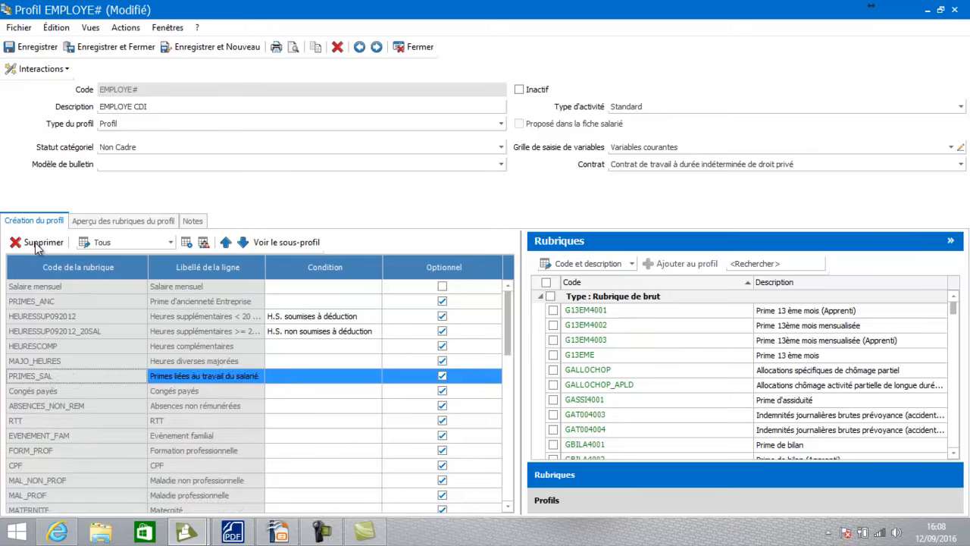
left_click(35, 242)
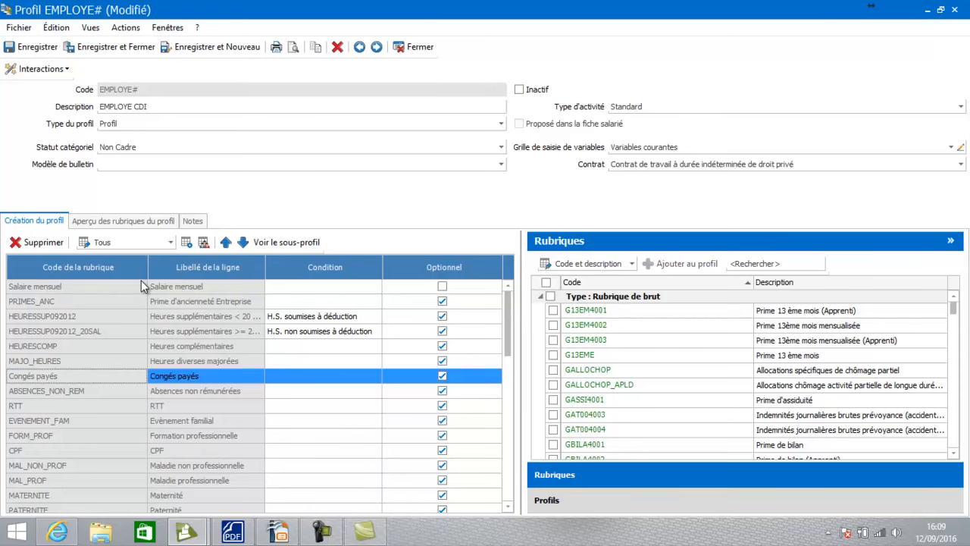
Search the available sub-profiles for PRIME and add PRIMES (Primes exceptionnelles) to the EMPLOYE# profile between HEURESCOMP and MAJO_HEURES
left_click(569, 505)
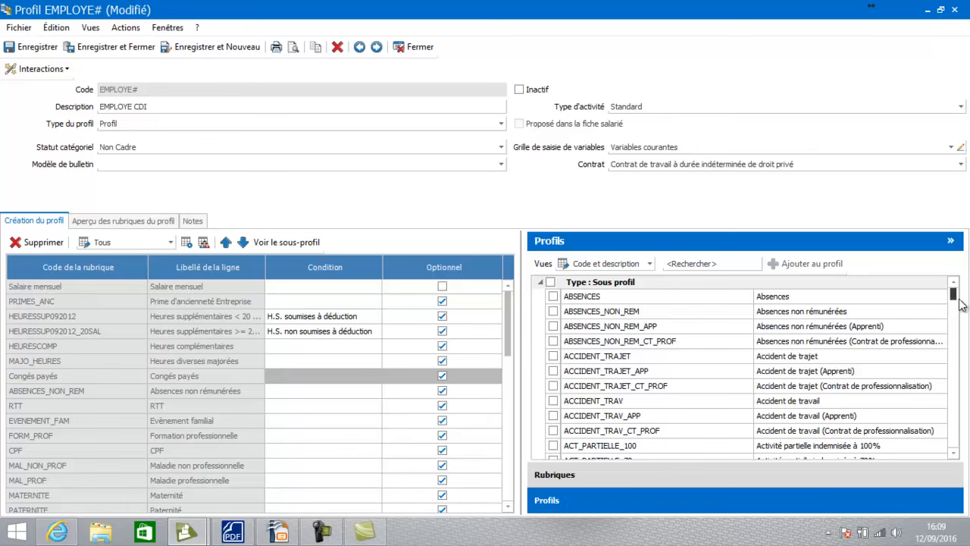
left_click(731, 262)
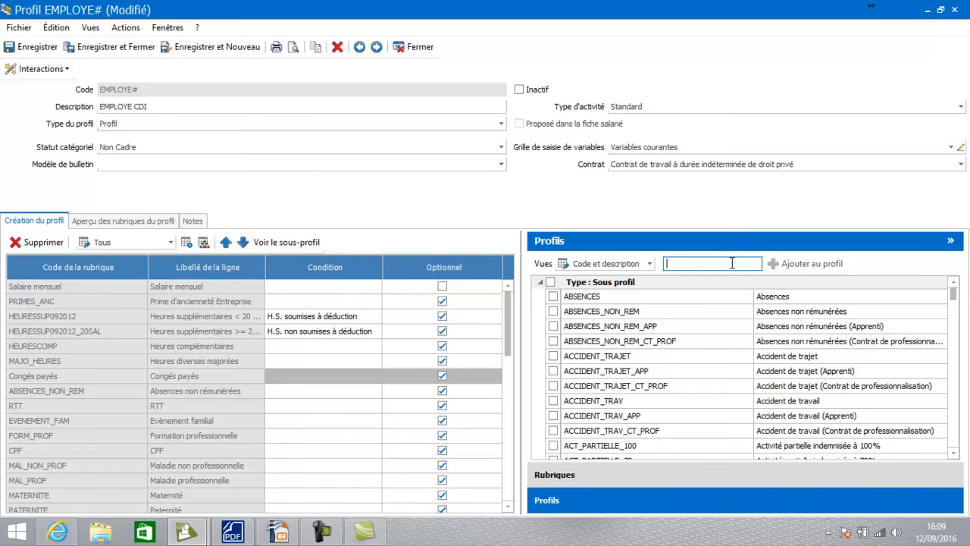
type("PRIME")
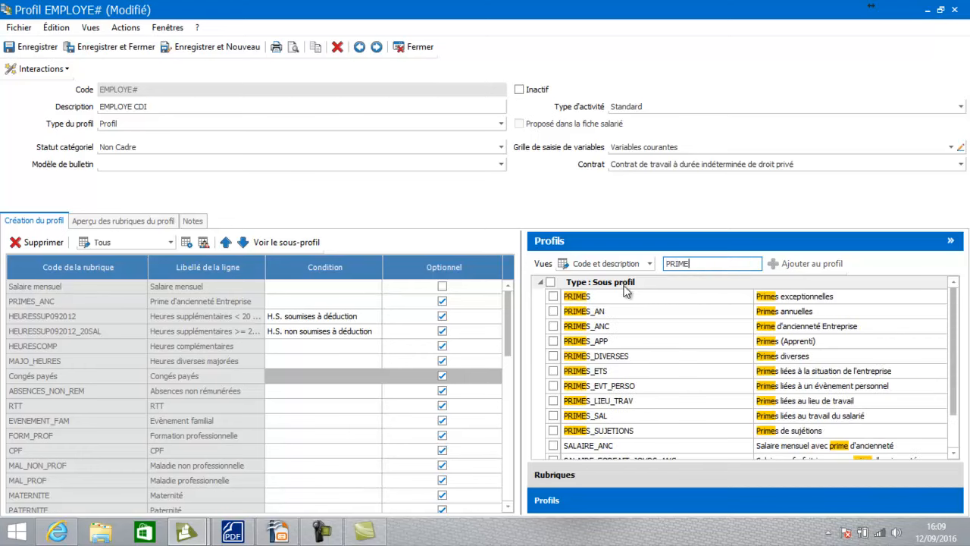
left_click(586, 300)
left_click_drag(586, 300, 21, 373)
left_click(20, 367)
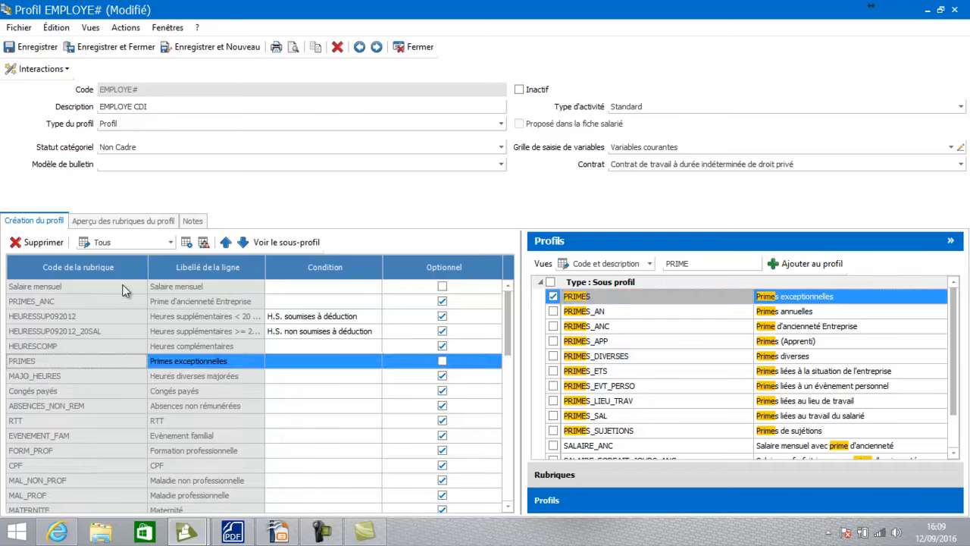
Check the preview of the EMPLOYE# profile's pay items against its lines, and save and close the profile
left_click(133, 224)
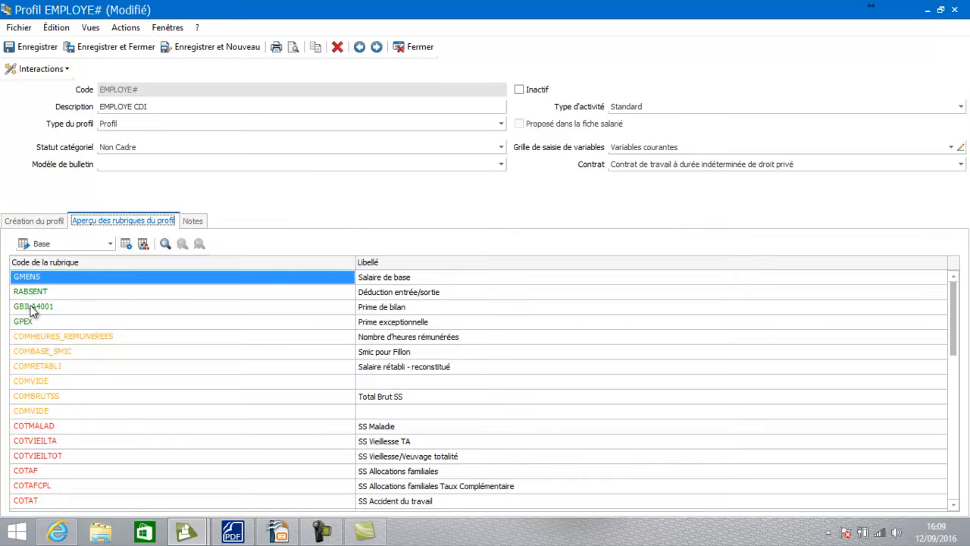
left_click(28, 221)
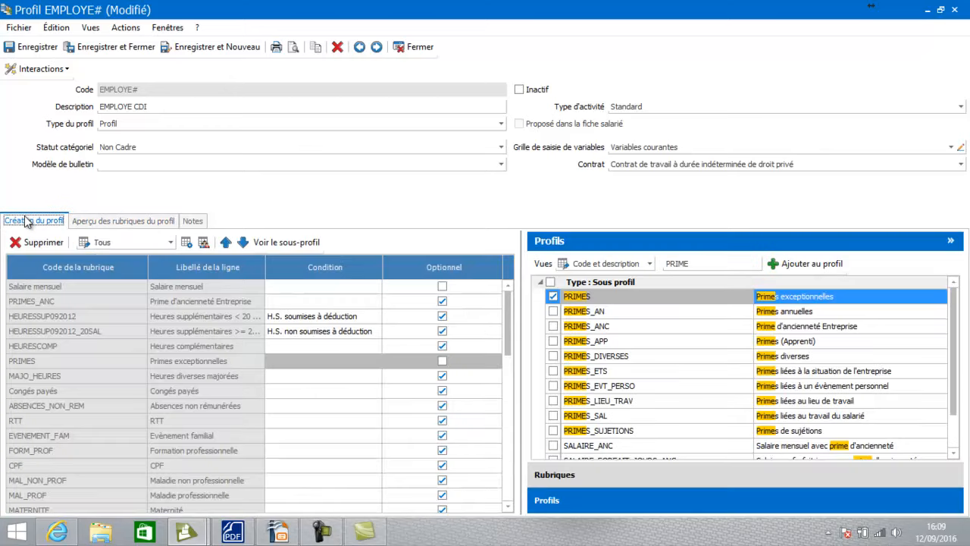
left_click(26, 365)
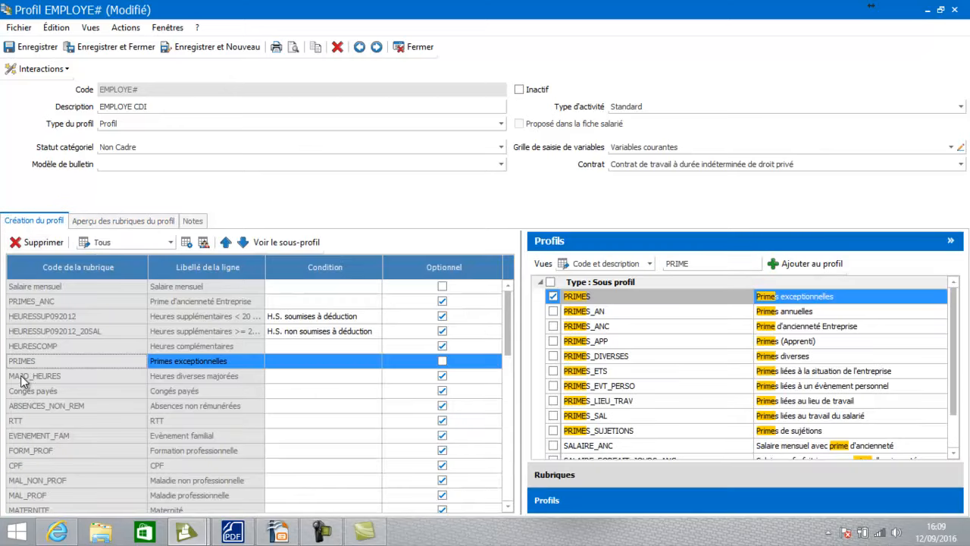
left_click(21, 378)
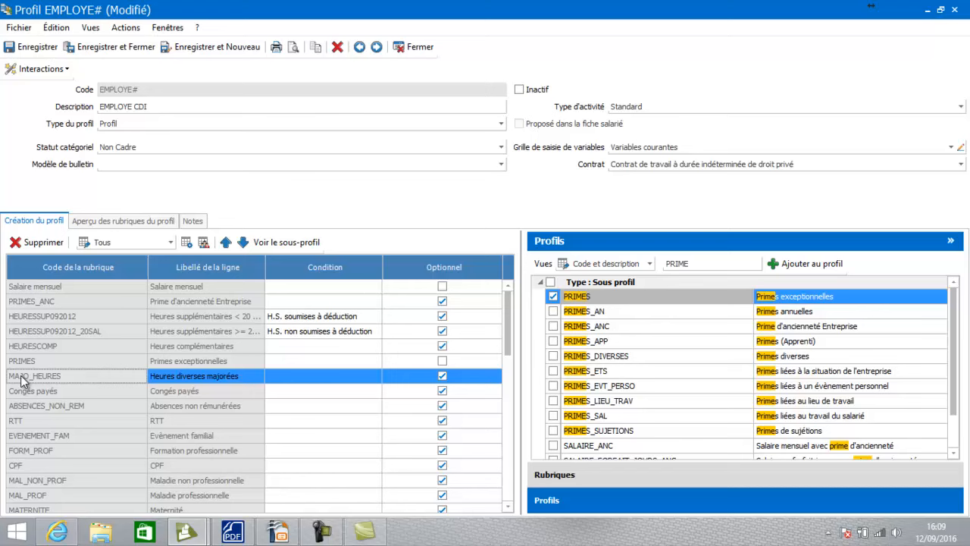
left_click(120, 224)
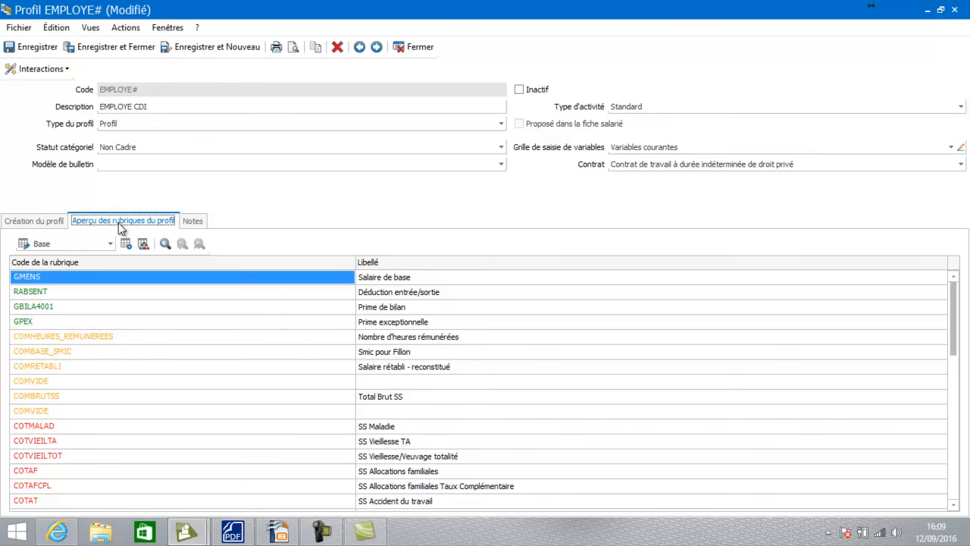
left_click(22, 220)
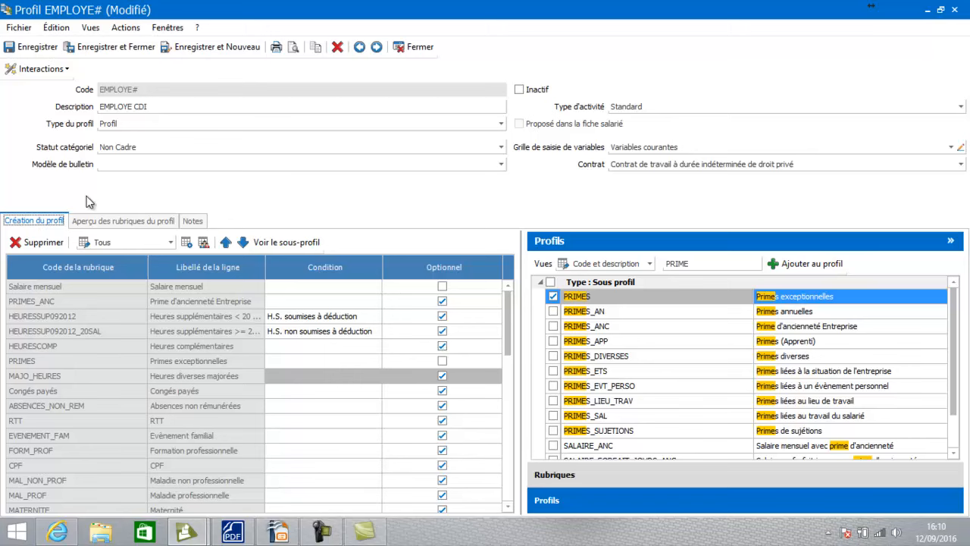
left_click(124, 48)
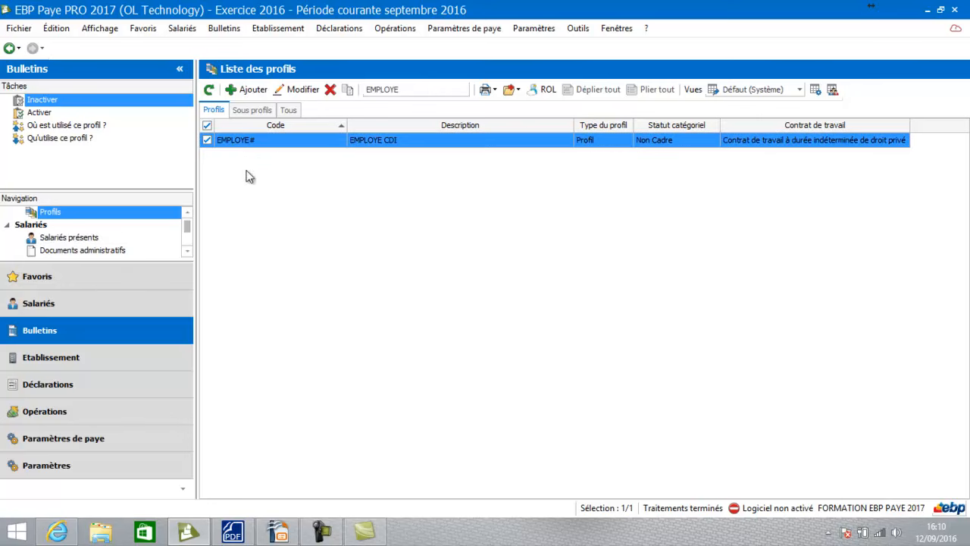
Open the employee's record from the September 2016 payslip, and prepare the payslip again
left_click(277, 139)
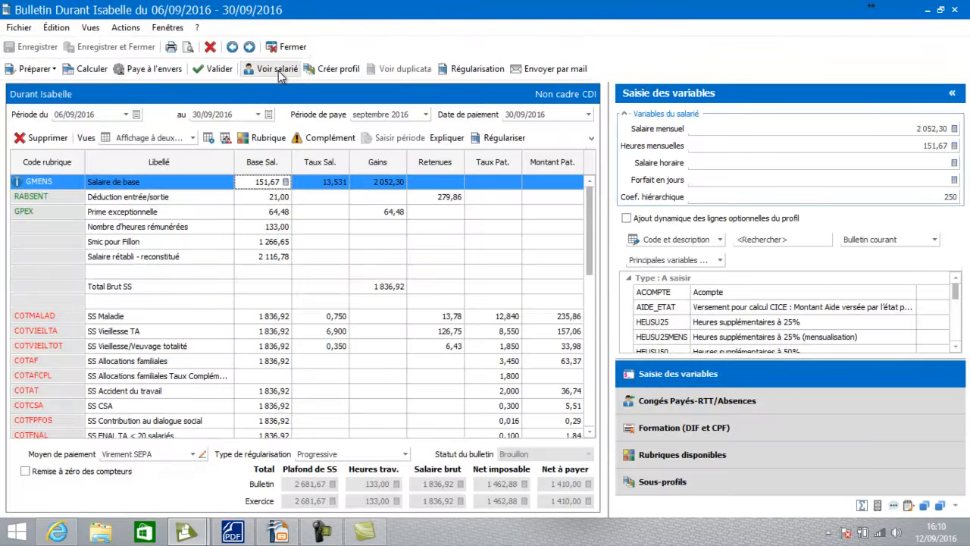
left_click(278, 69)
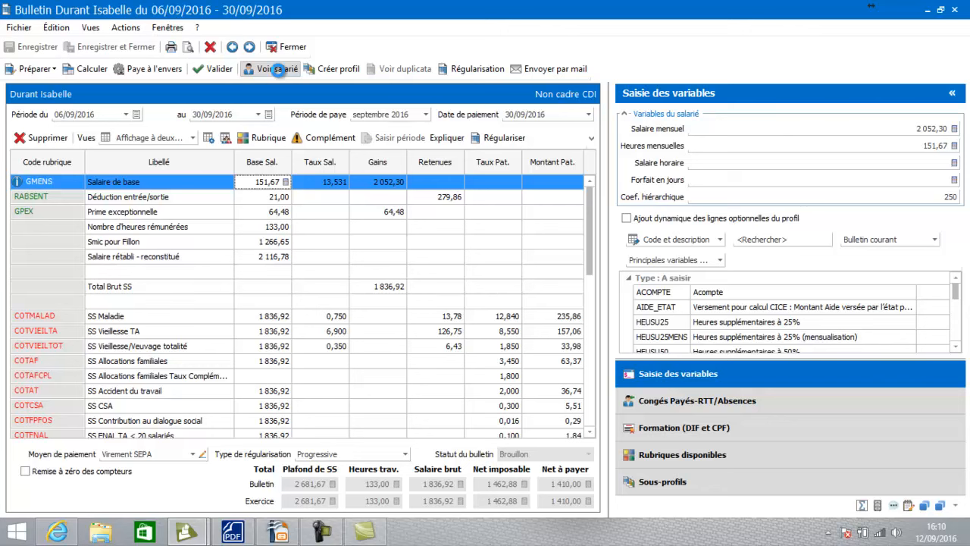
left_click(30, 72)
left_click(29, 88)
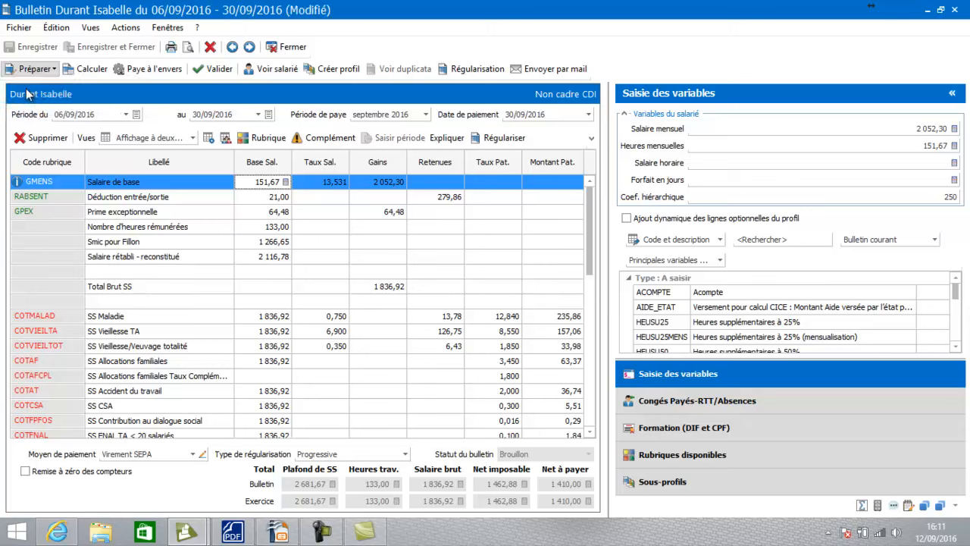